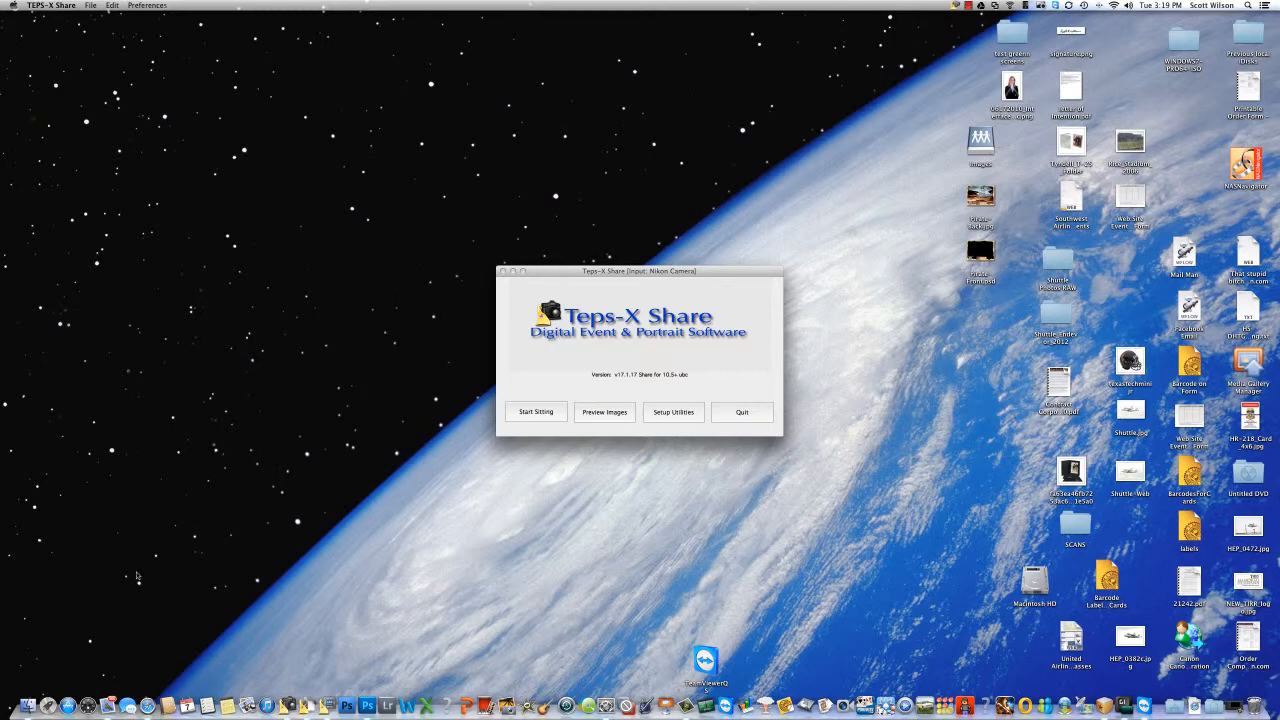
# Switch to Finder and examine the Pirate Demo folder inside TEPS GRAPHICS FOLDER for the template's graphic files, then close the window
pyautogui.click(28, 704)
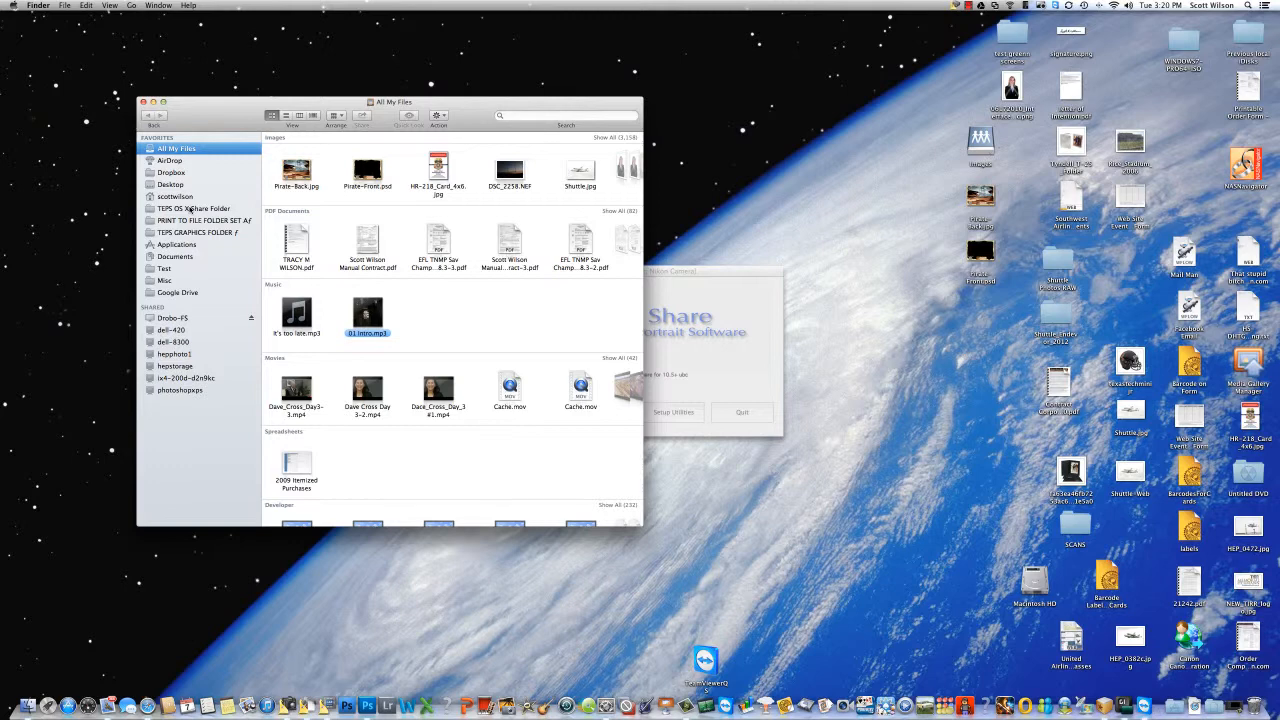
pyautogui.click(190, 209)
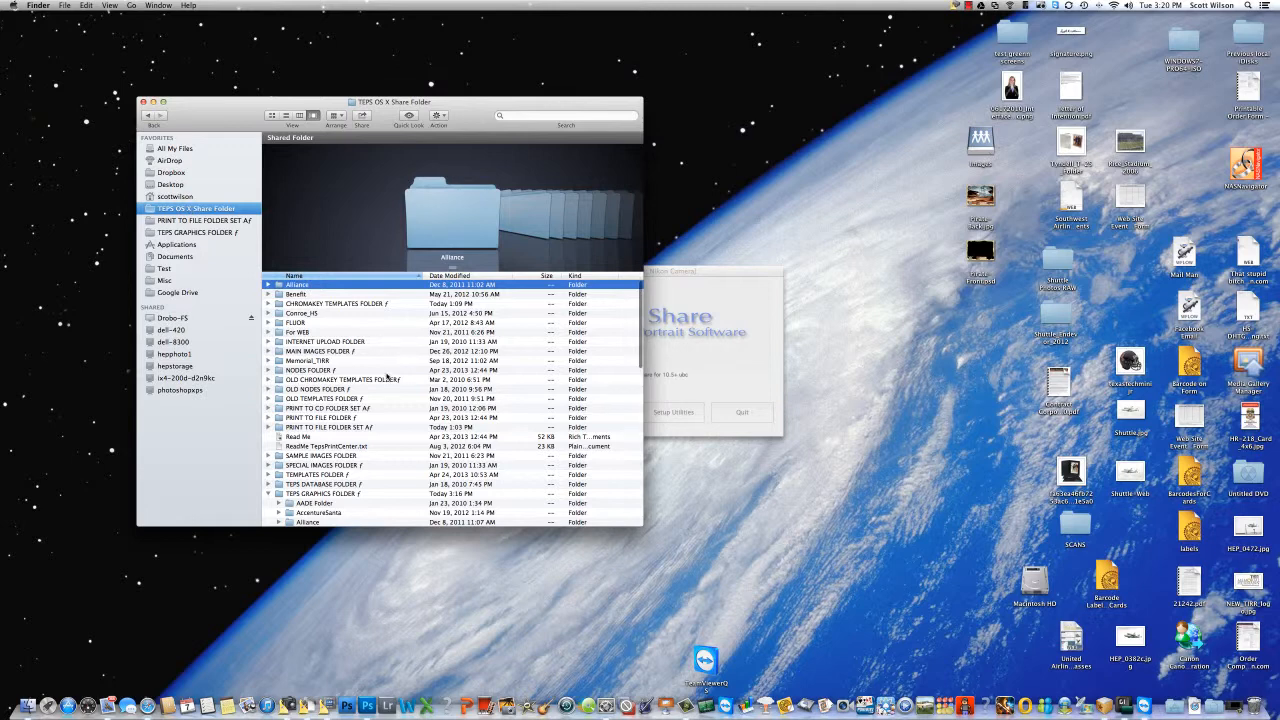
pyautogui.scroll(-5, 372, 360)
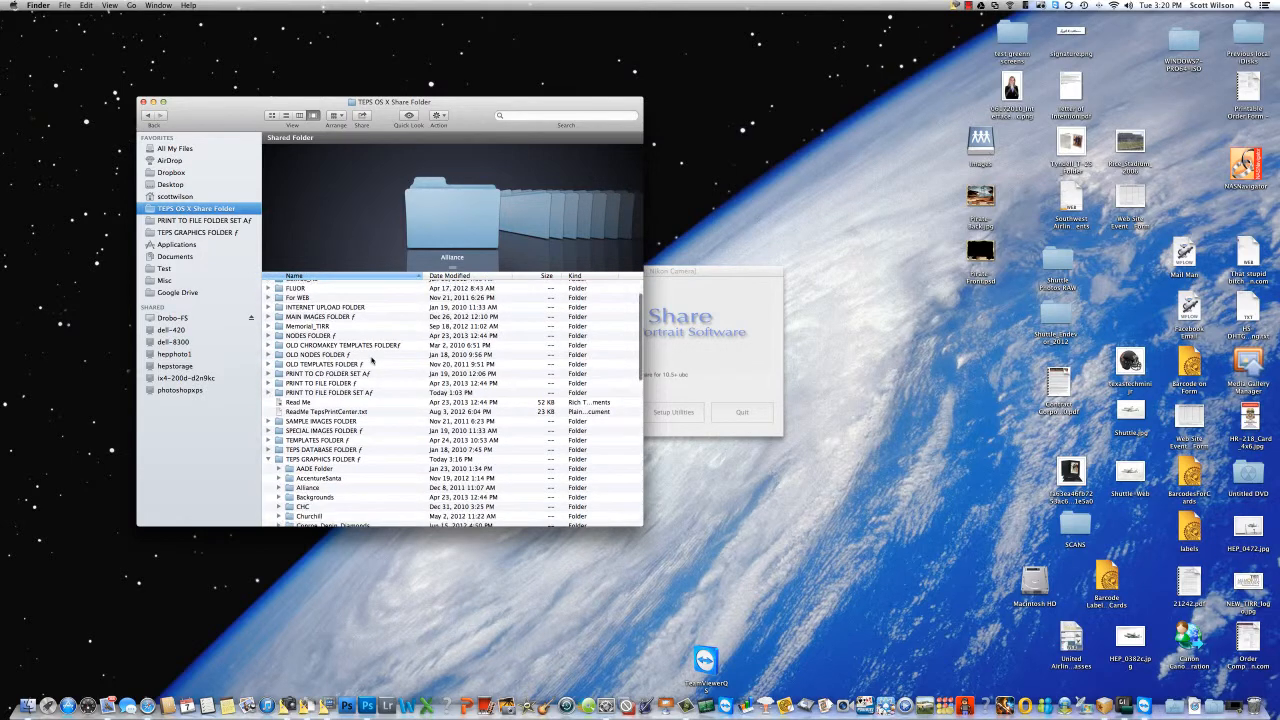
pyautogui.scroll(-3, 372, 360)
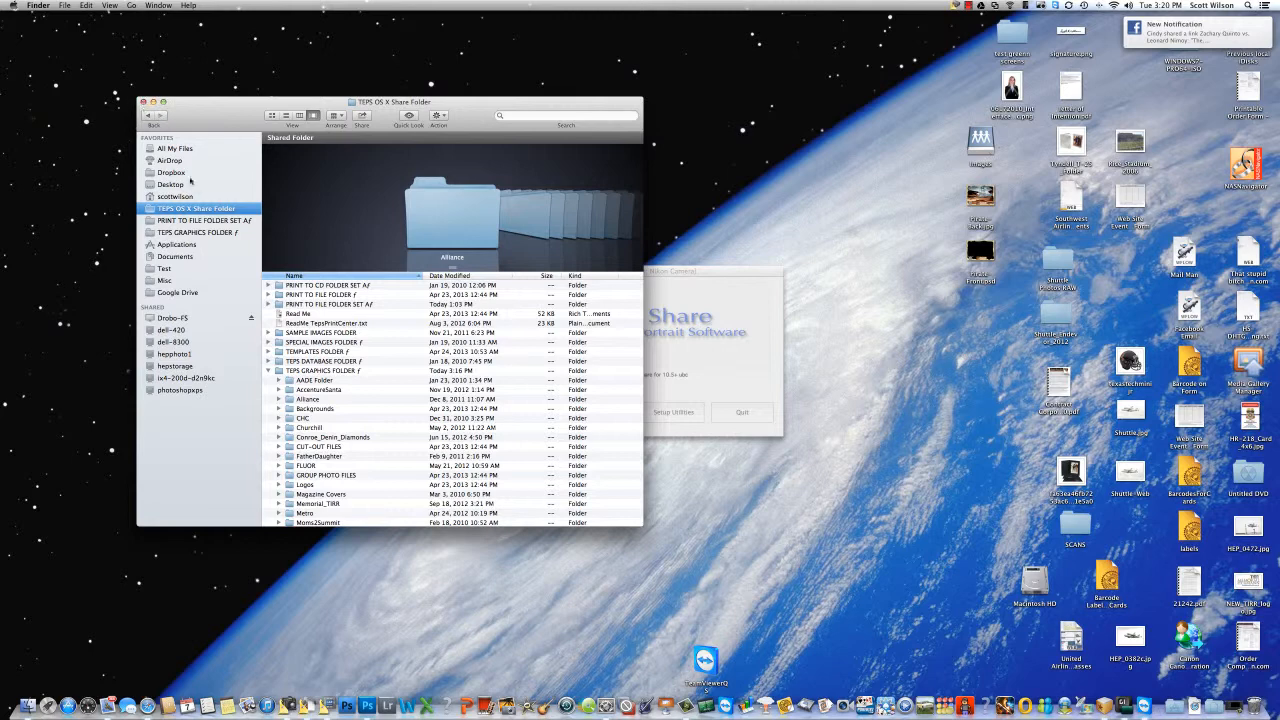
pyautogui.click(194, 233)
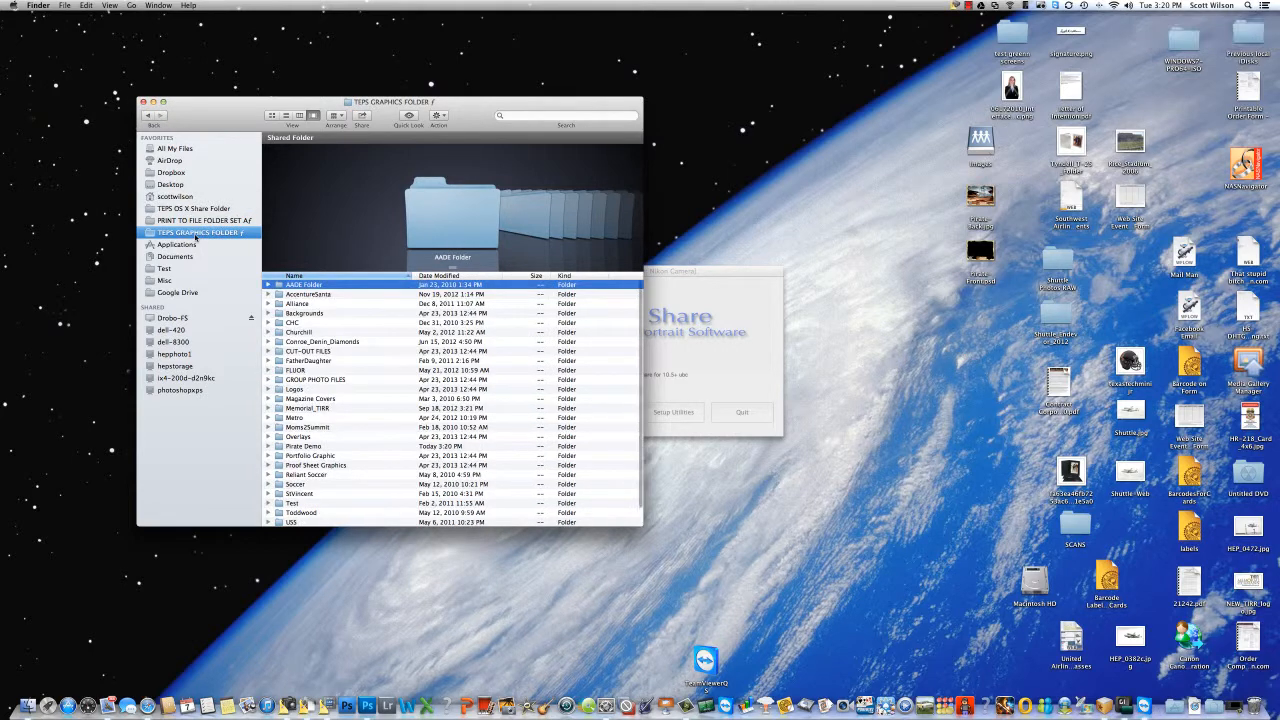
pyautogui.scroll(-1, 324, 327)
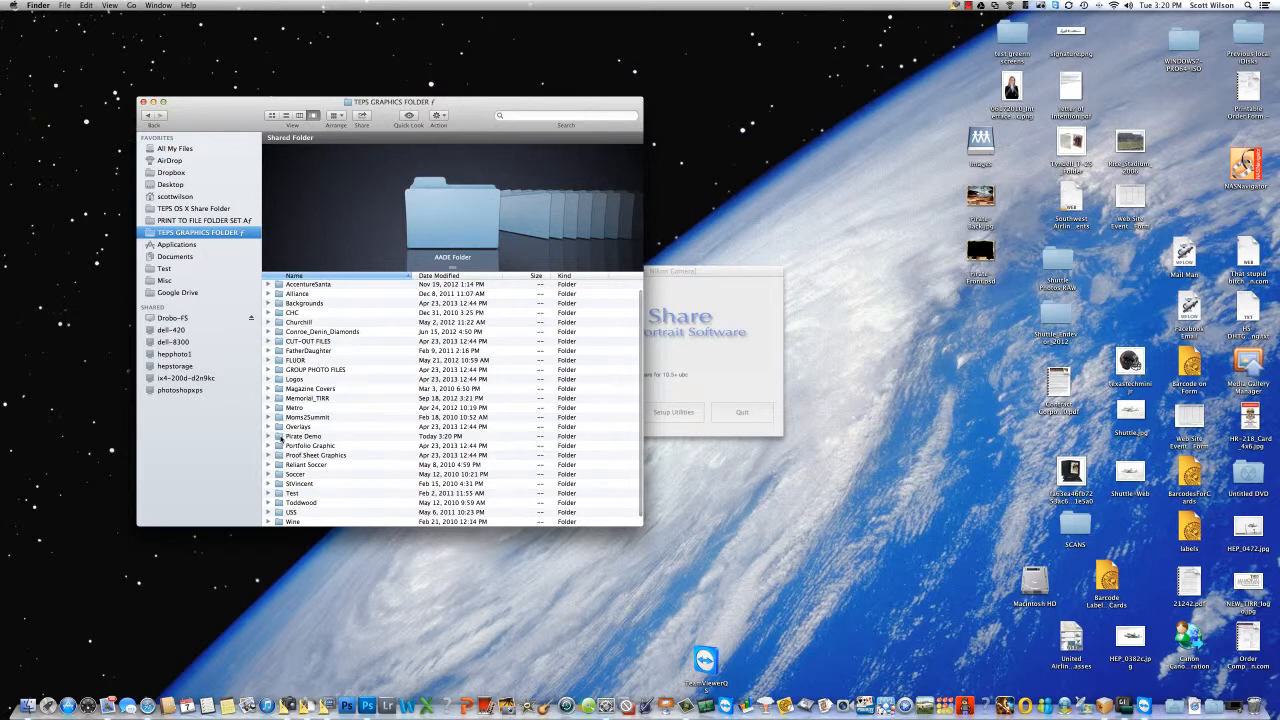
pyautogui.click(281, 437)
pyautogui.doubleClick(281, 438)
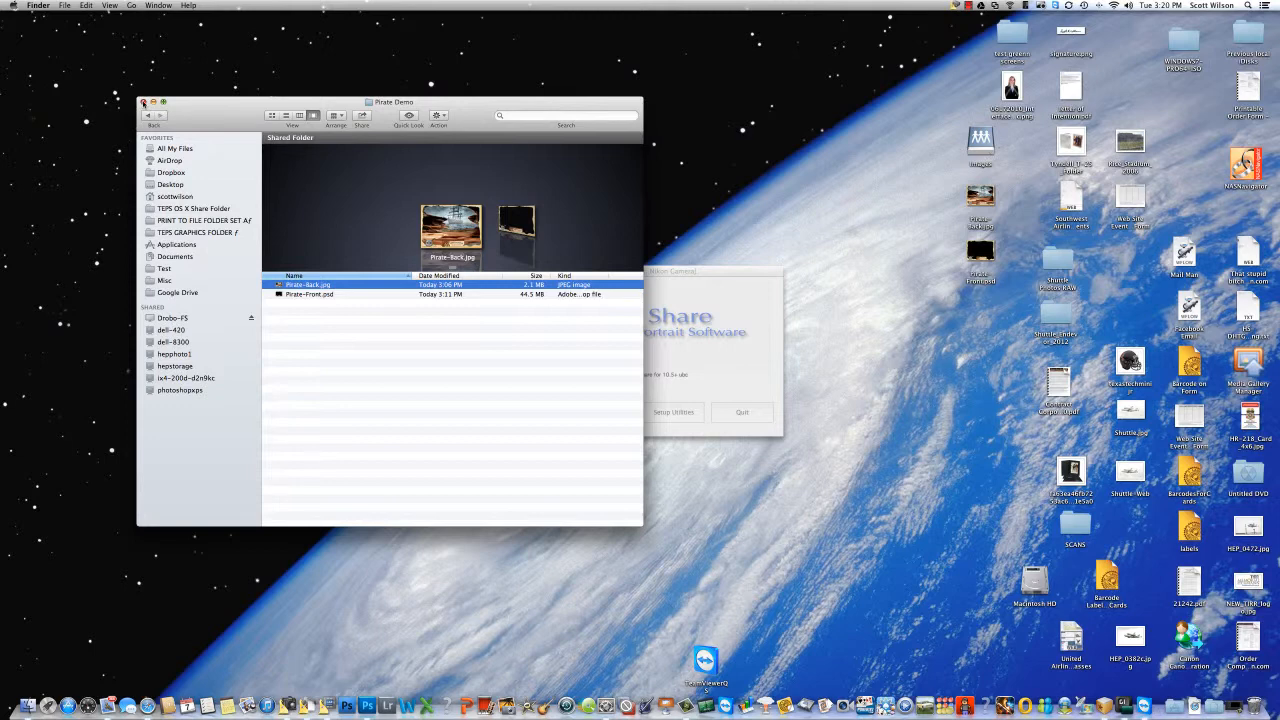
pyautogui.click(142, 103)
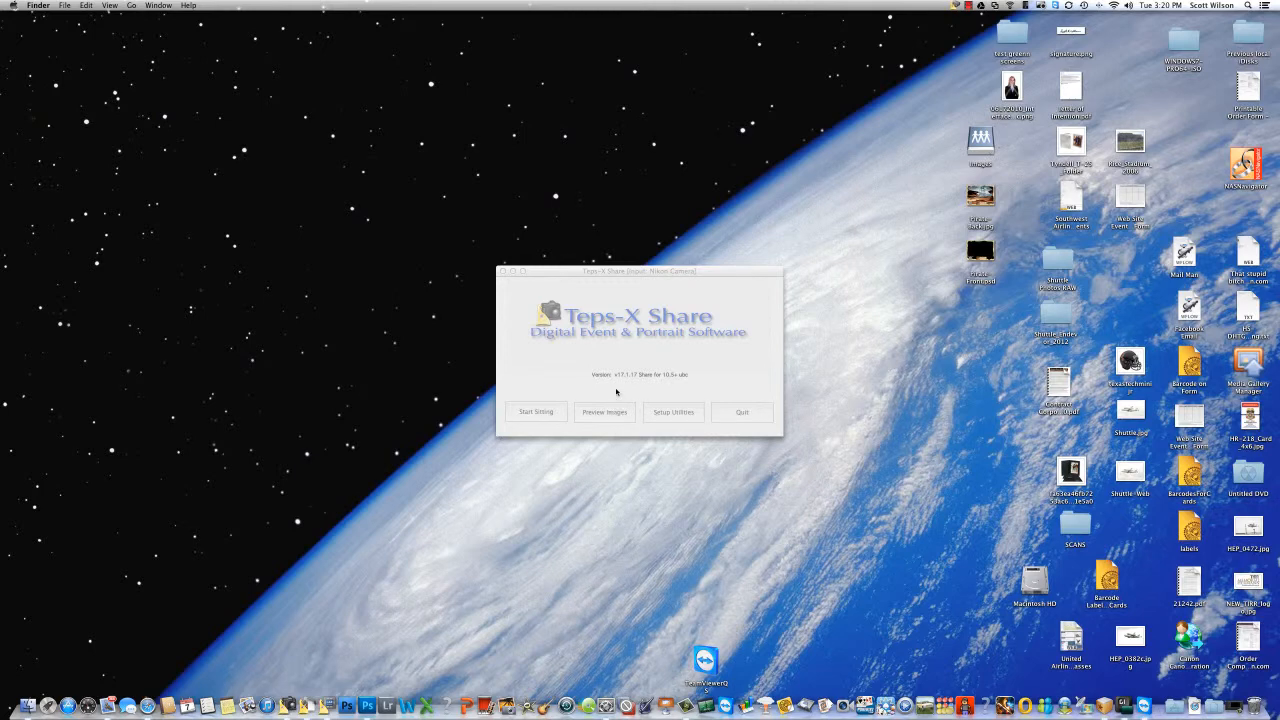
# Switch to Teps-X Share and create a new ChromaKey template with a layout 6 inches wide and 4 inches high
pyautogui.click(616, 392)
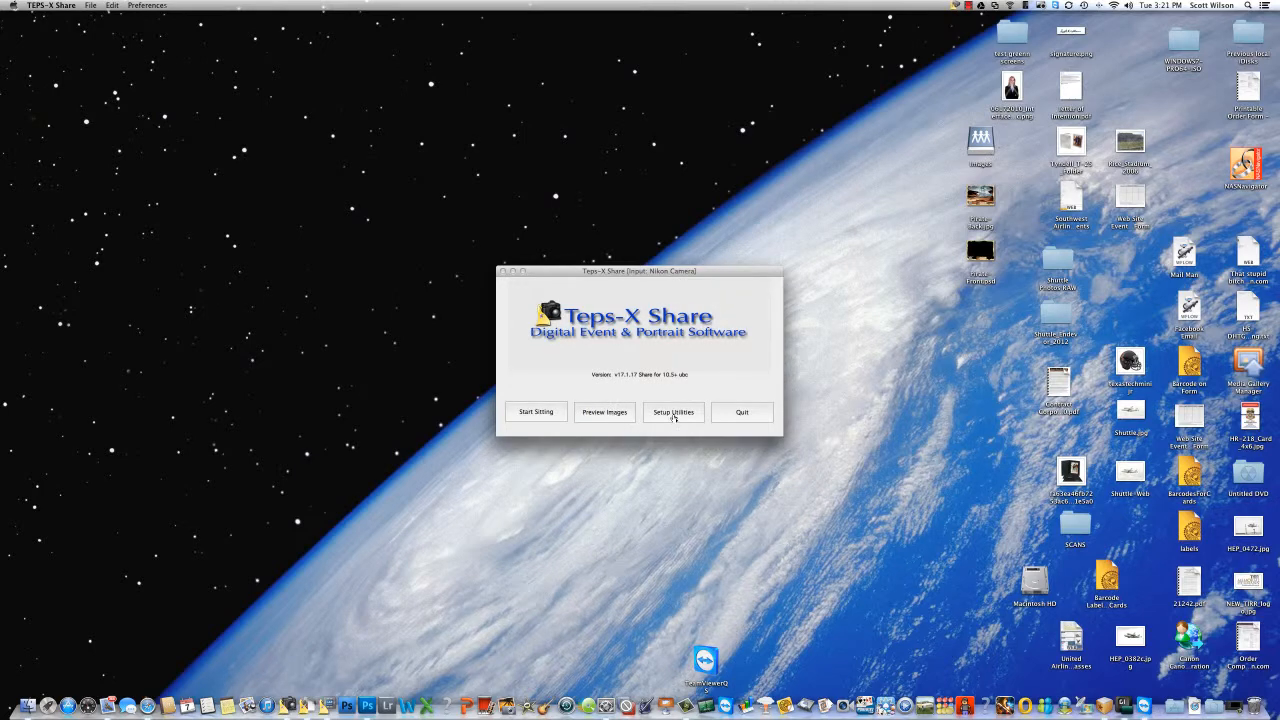
pyautogui.click(674, 414)
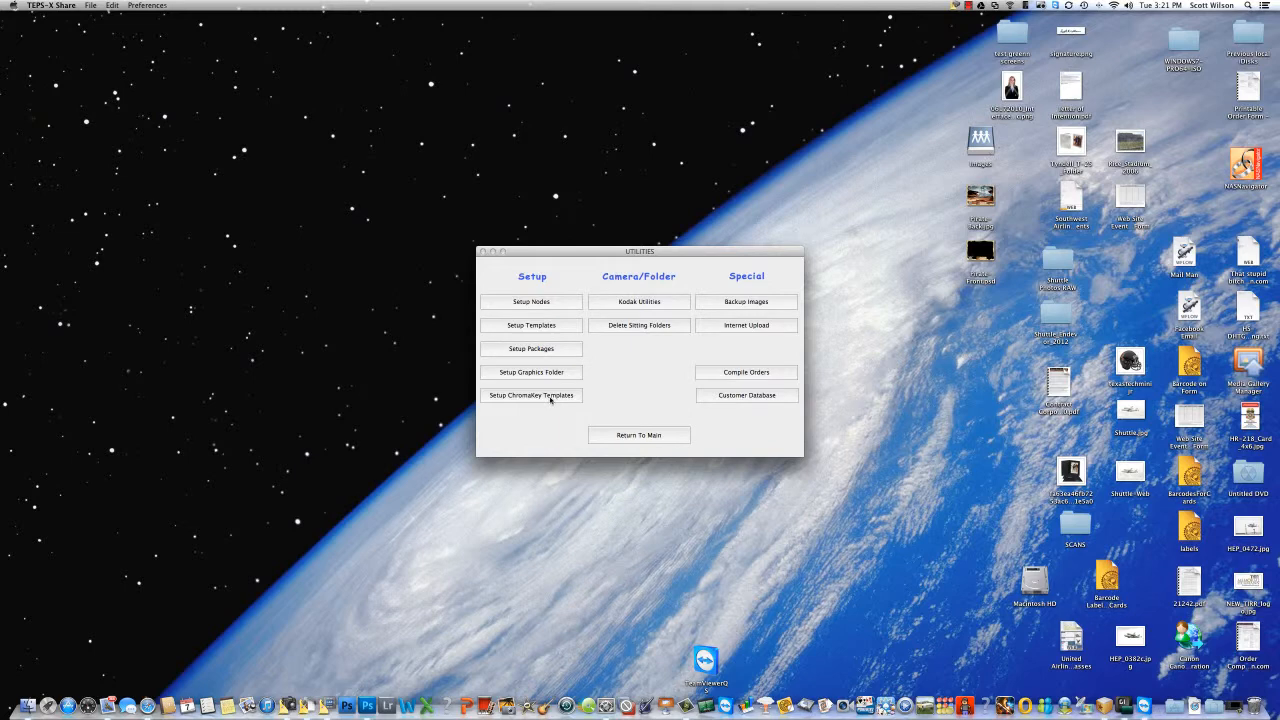
pyautogui.click(550, 398)
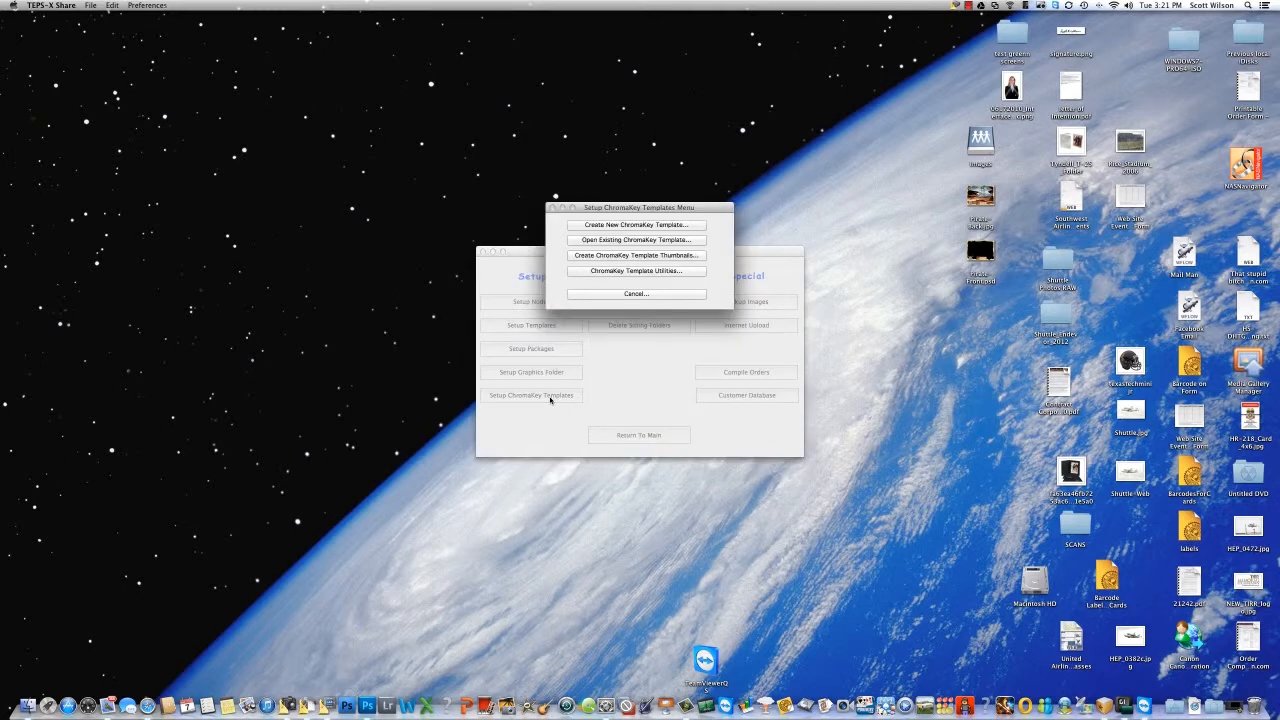
pyautogui.click(645, 228)
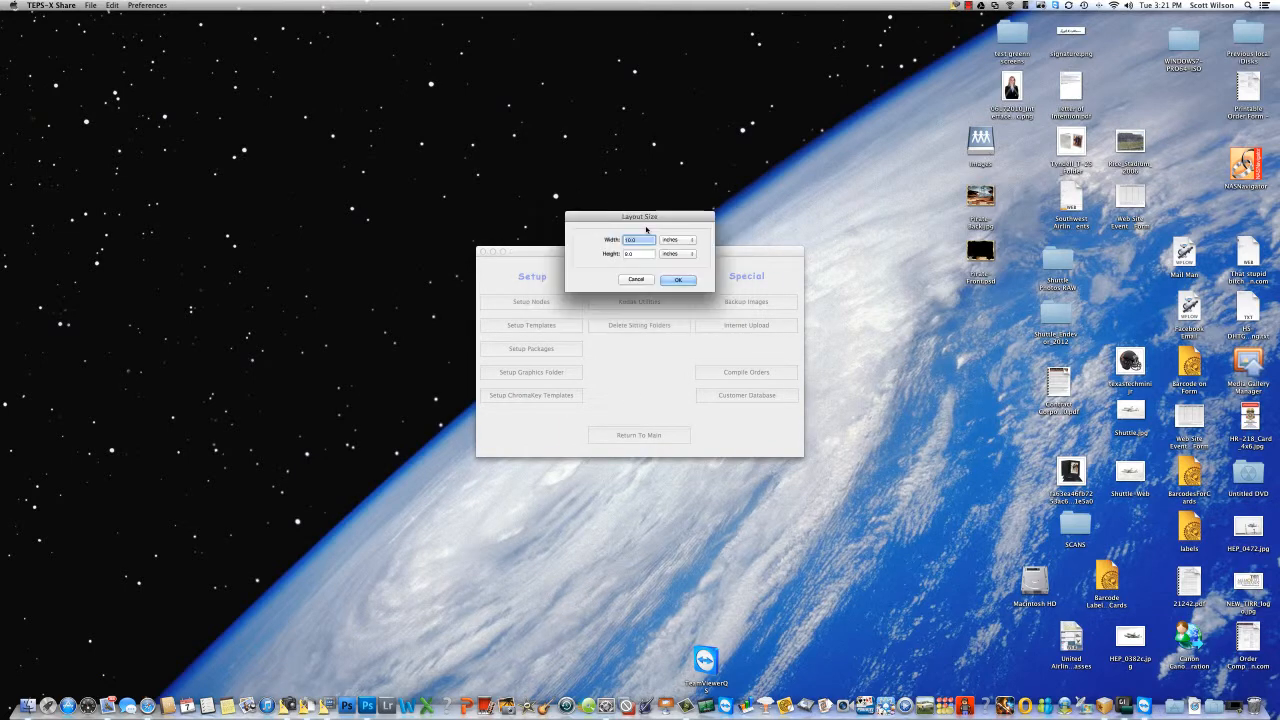
pyautogui.write('6')
pyautogui.press('Tab')
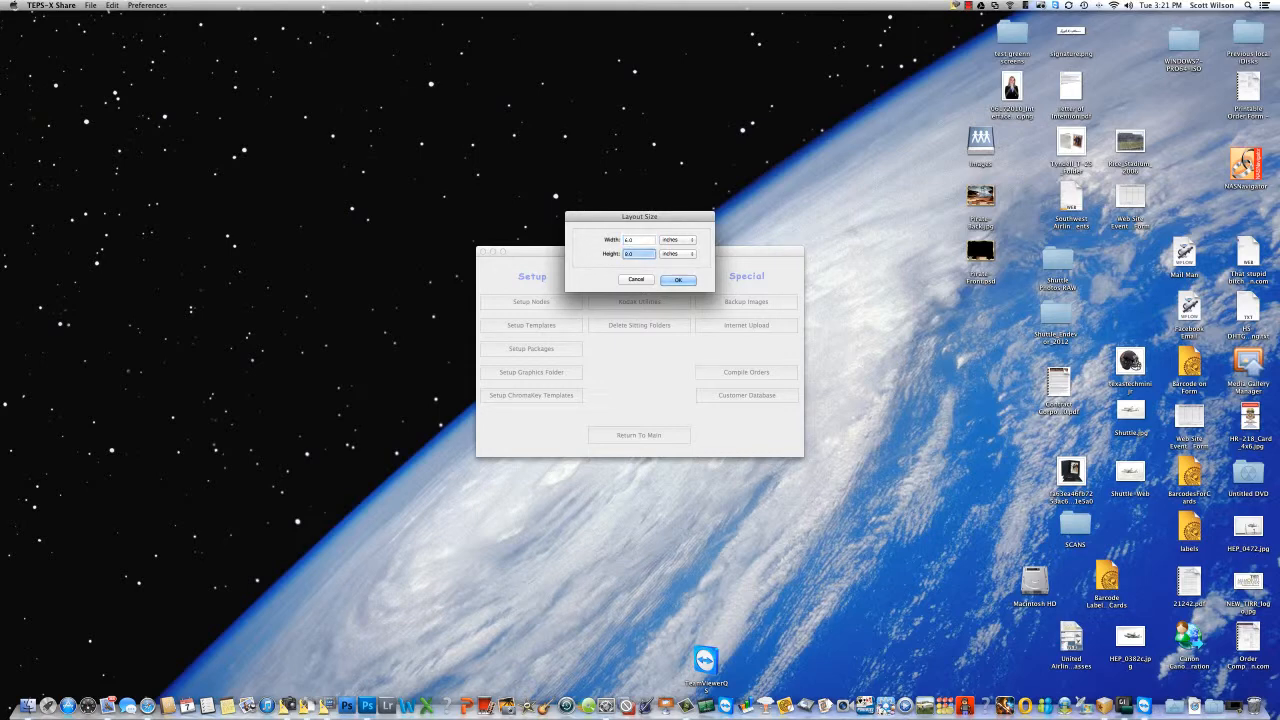
pyautogui.write('4')
pyautogui.press('Return')
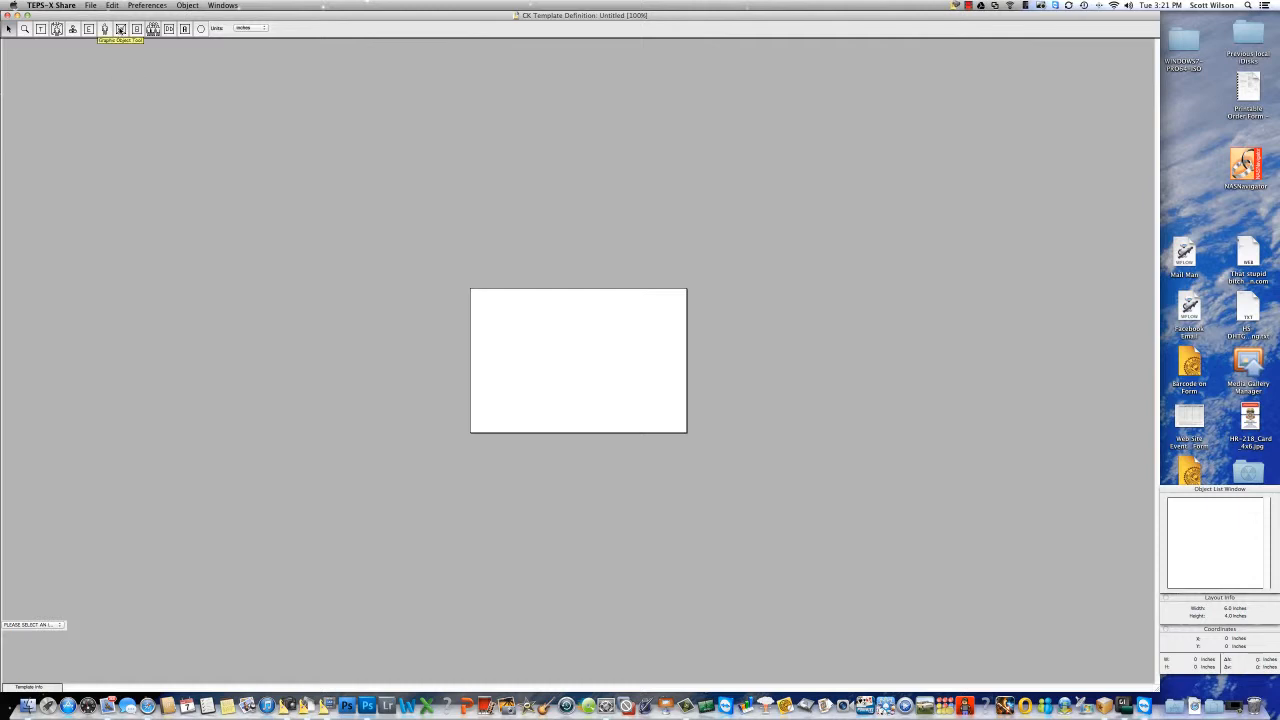
# Add a graphic object using Pirate-Back.jpg from the Pirate Demo folder and fit it to the full layout
pyautogui.moveTo(120, 30); pyautogui.dragTo(588, 362)
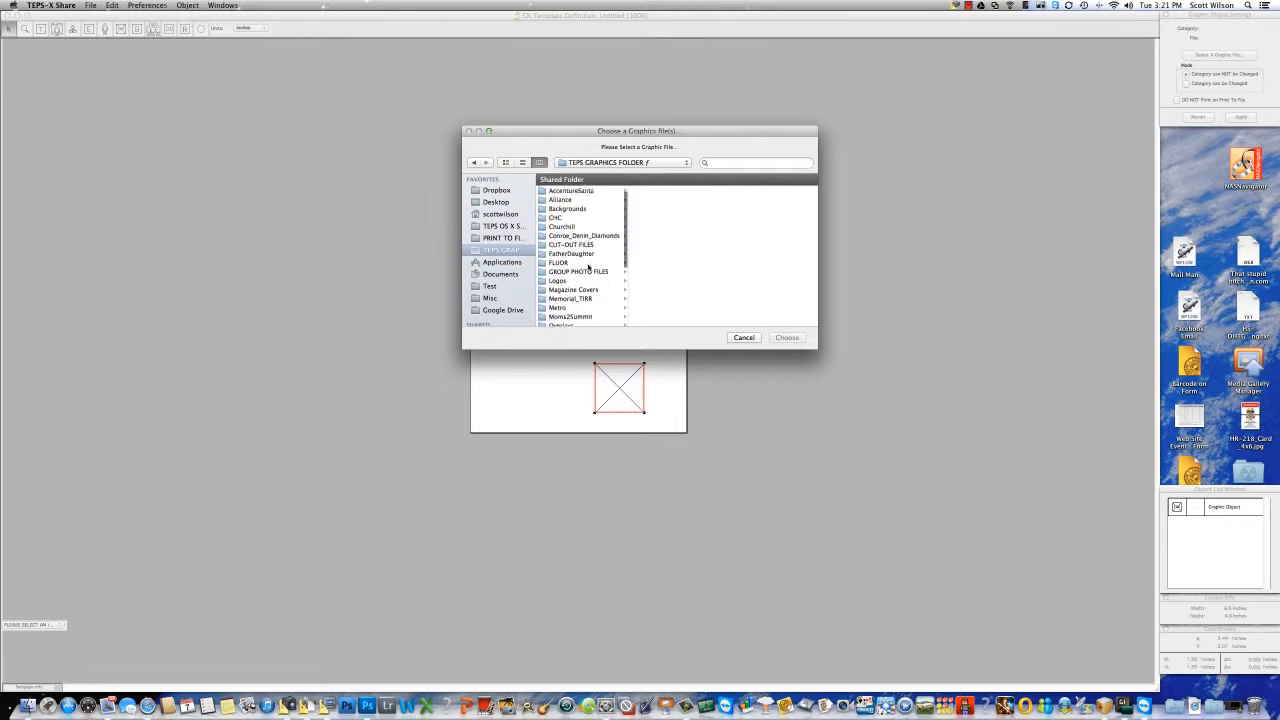
pyautogui.scroll(-2, 588, 266)
pyautogui.scroll(-1, 588, 266)
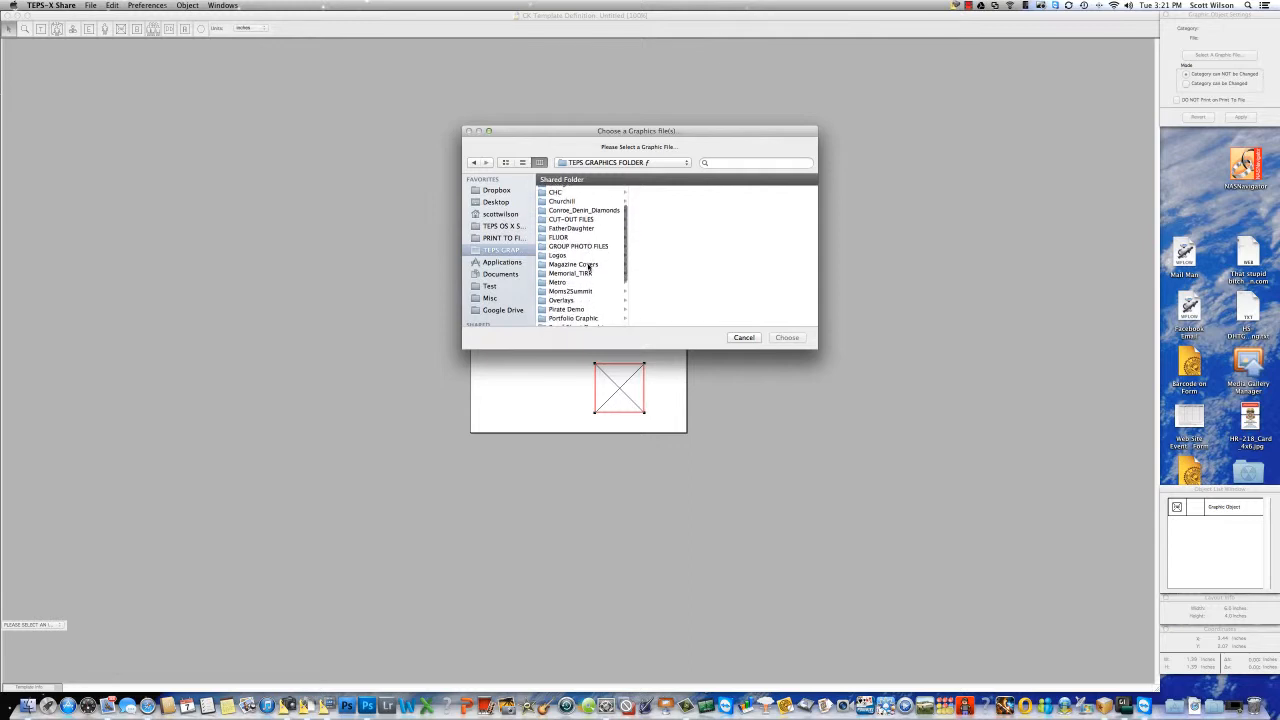
pyautogui.scroll(-2, 588, 266)
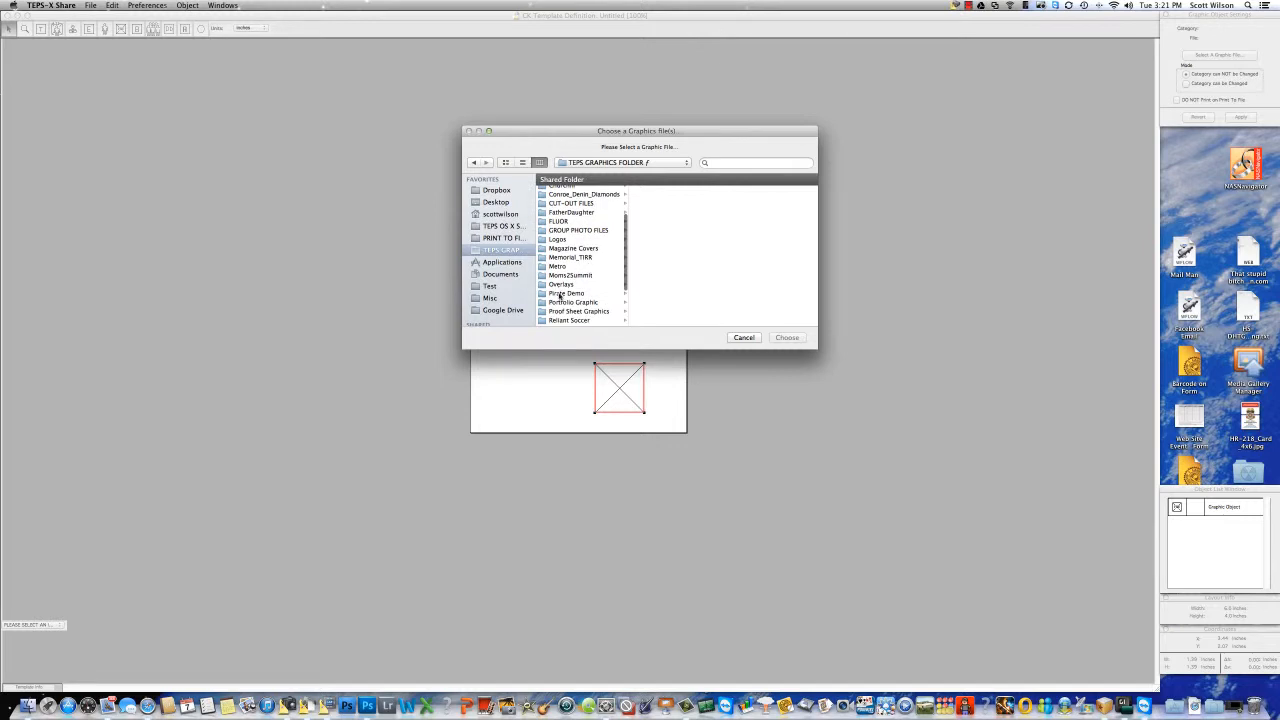
pyautogui.click(553, 296)
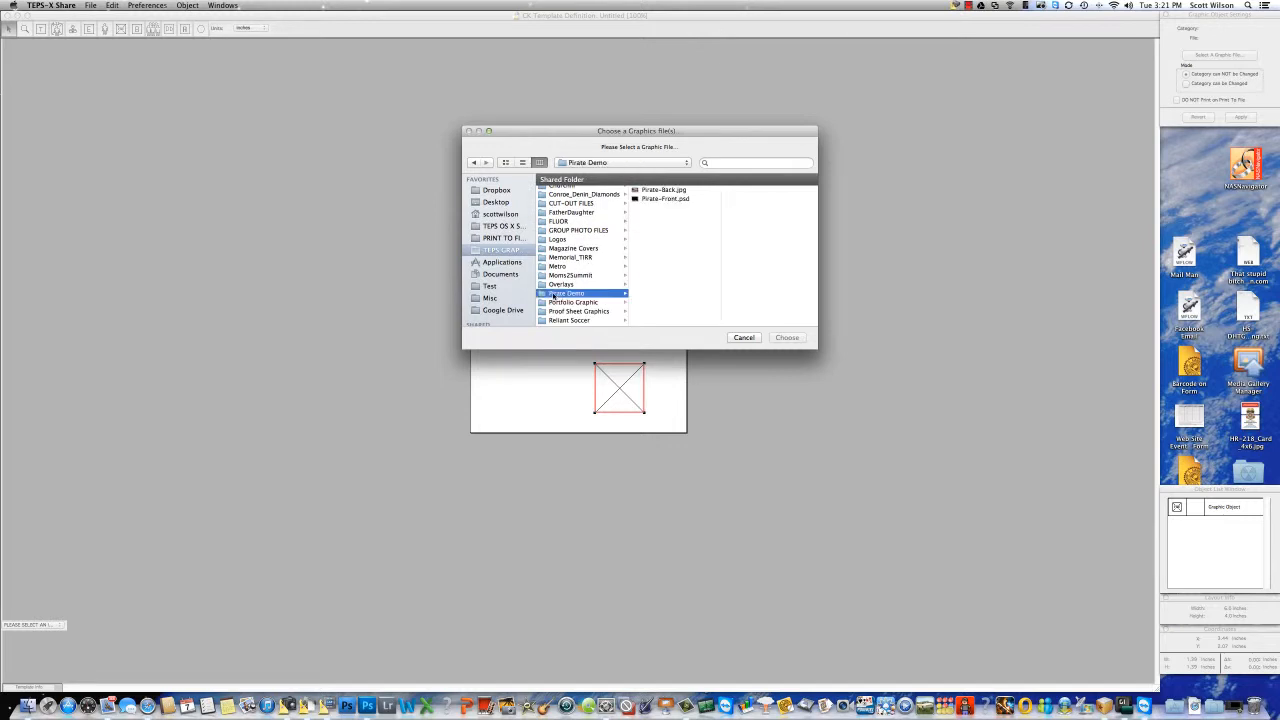
pyautogui.click(655, 190)
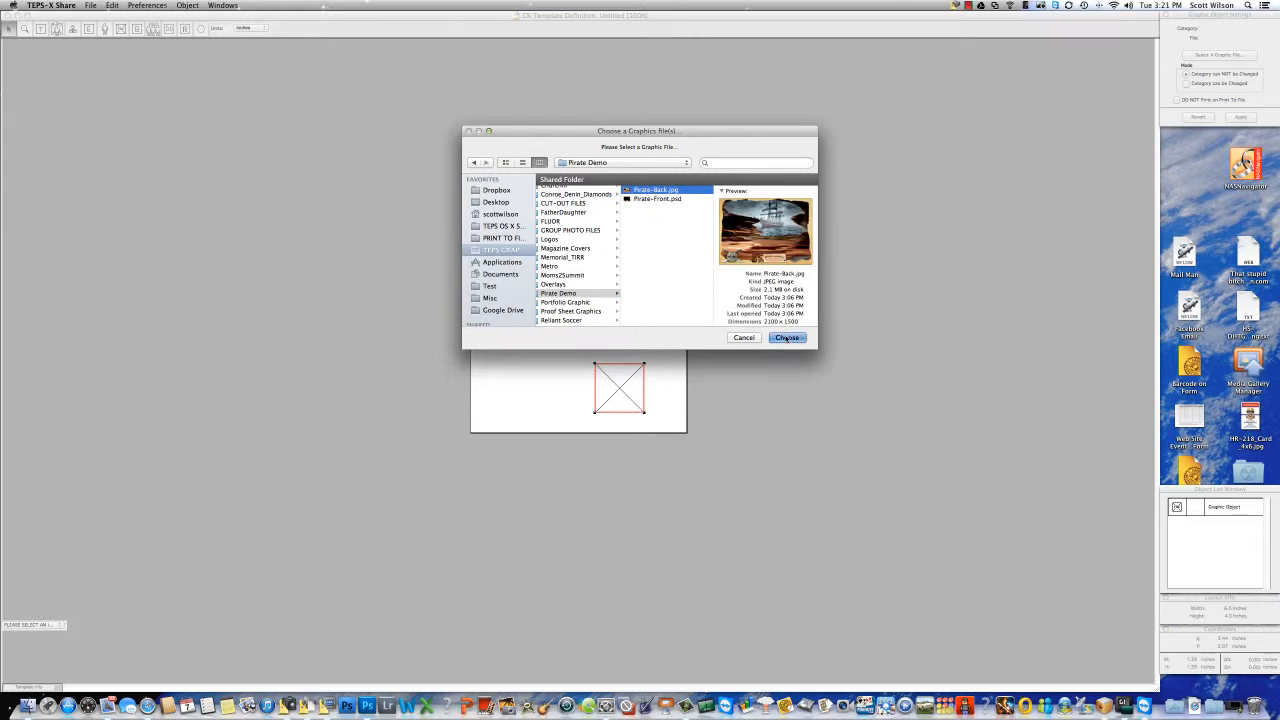
pyautogui.click(787, 338)
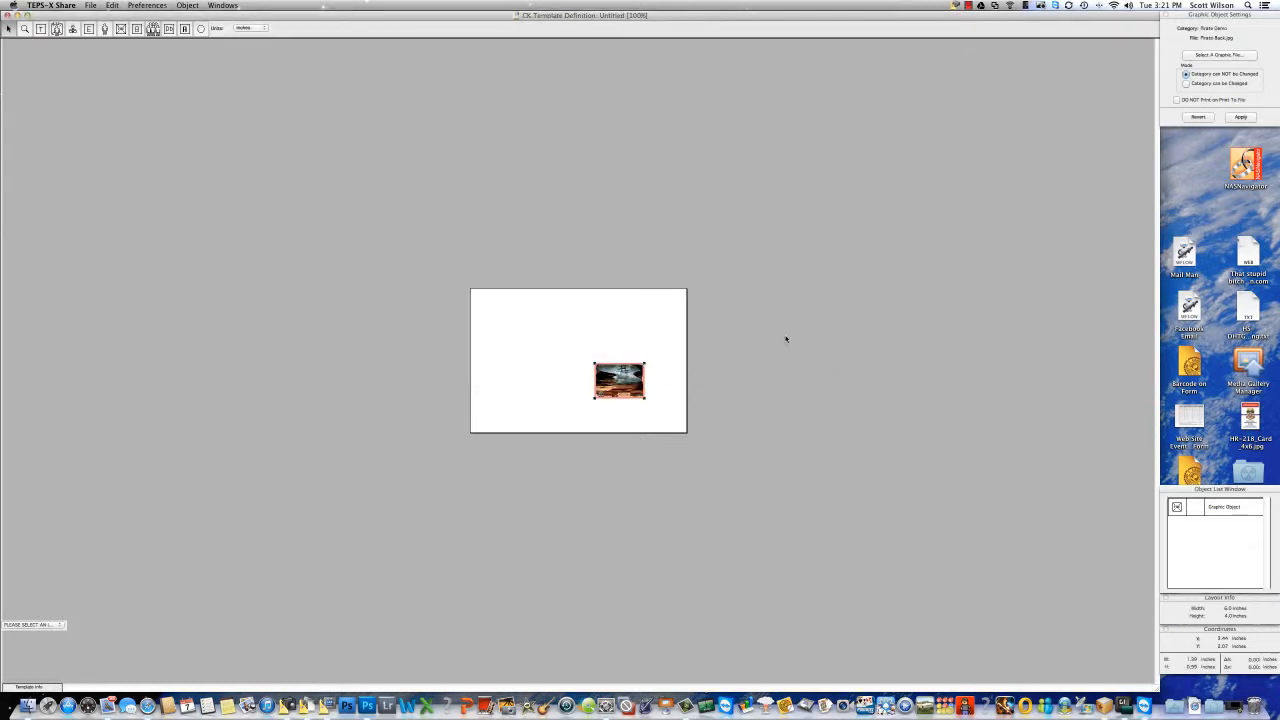
pyautogui.press('super+f')
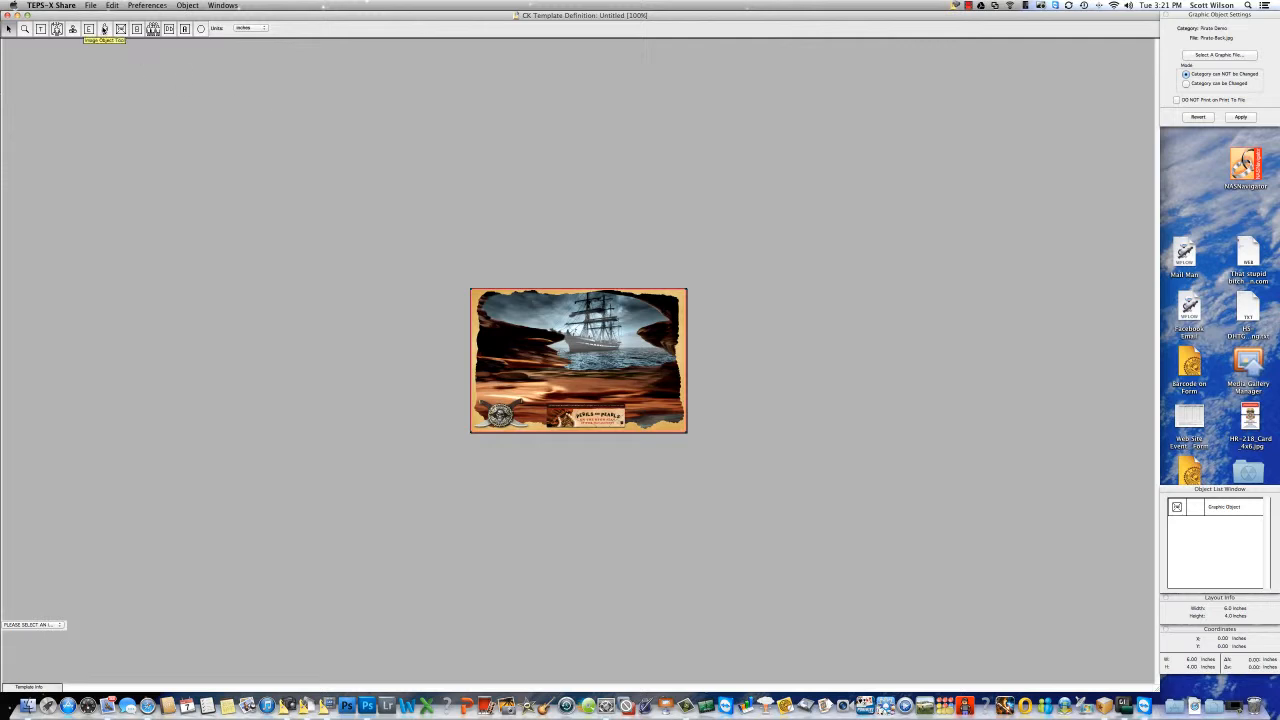
# Add a single image object over the background graphic, covering the full layout
pyautogui.click(104, 29)
pyautogui.click(567, 375)
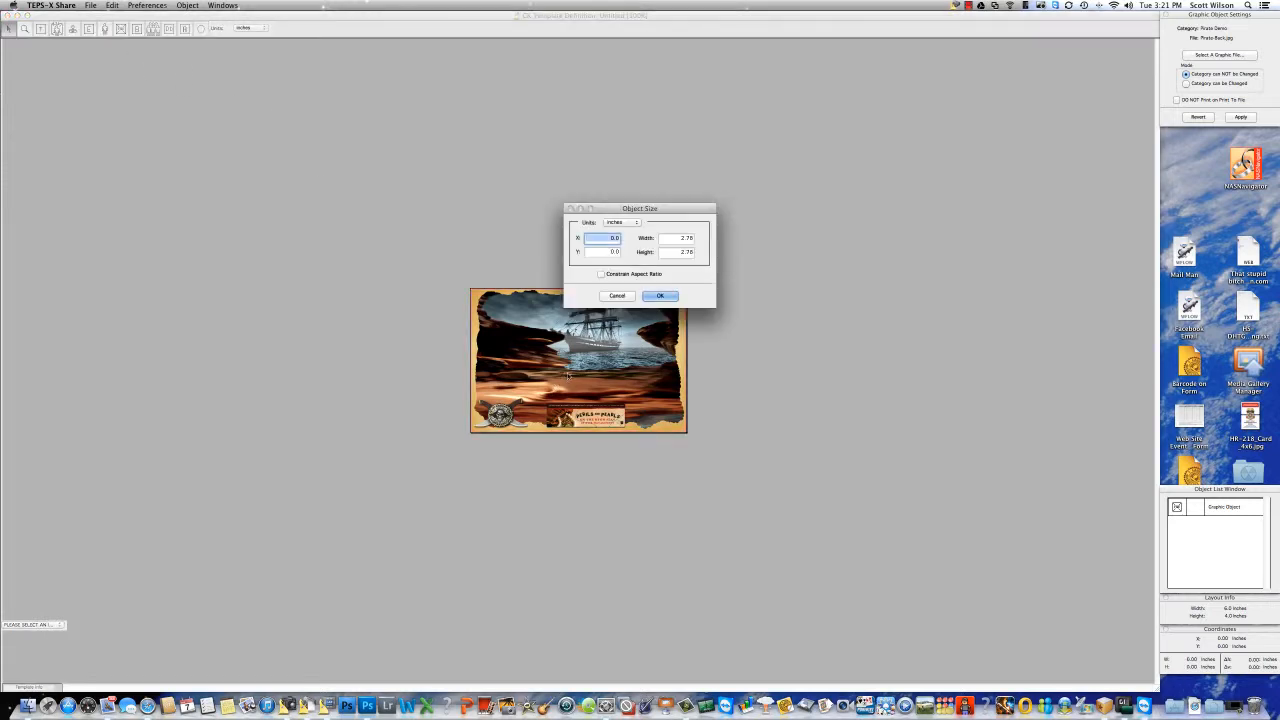
pyautogui.click(660, 296)
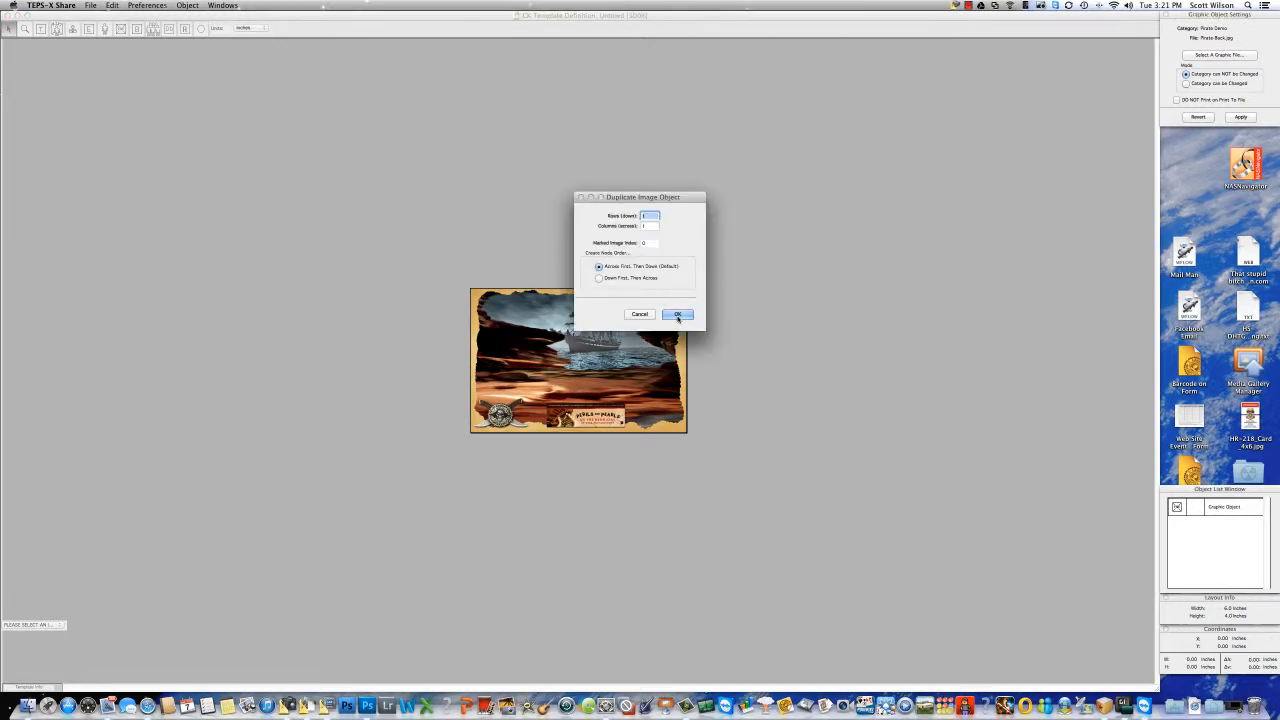
pyautogui.click(678, 315)
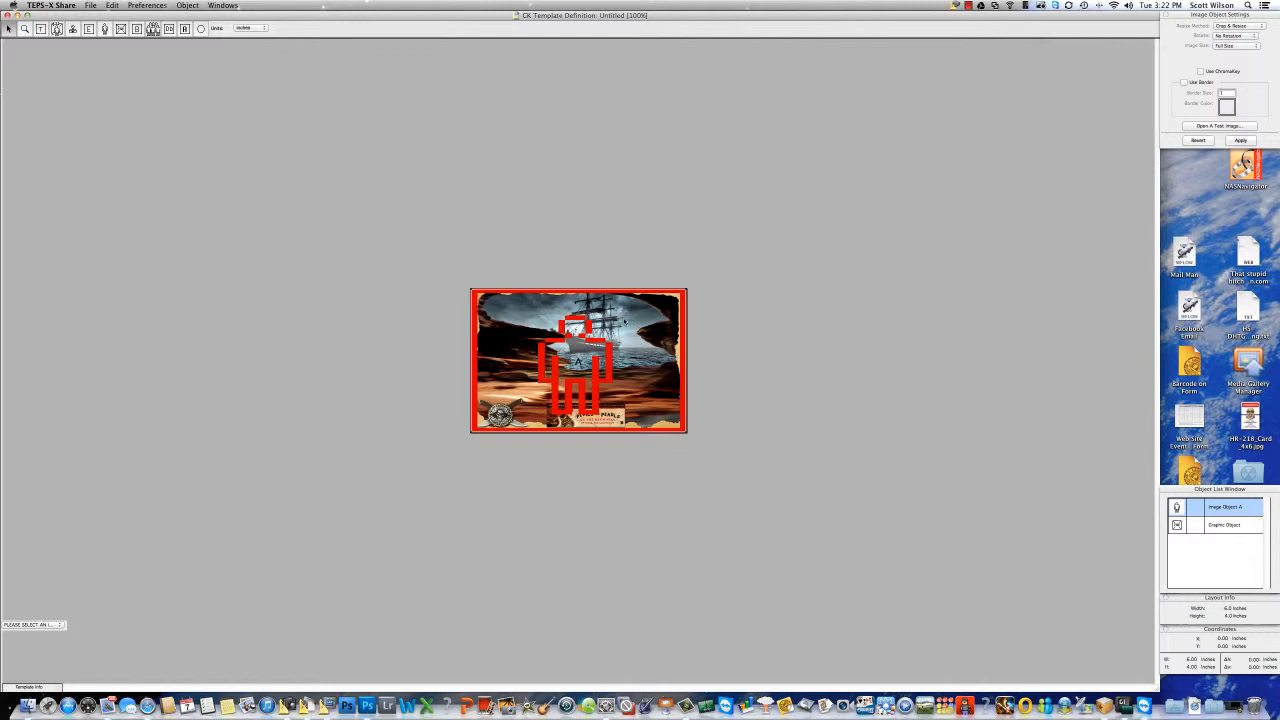
# Enable ChromaKey for the image object, try the Other Angle rotation option, and apply the settings with No Rotation
pyautogui.click(1201, 72)
pyautogui.click(1254, 37)
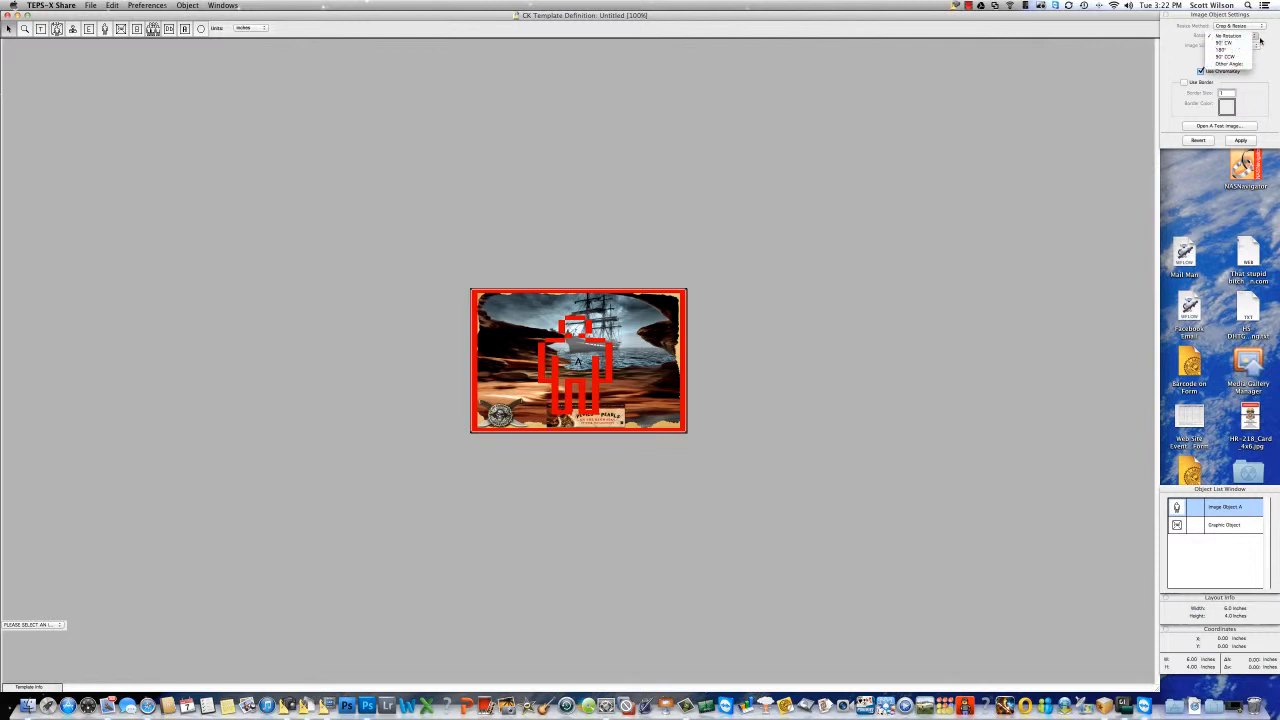
pyautogui.click(1234, 65)
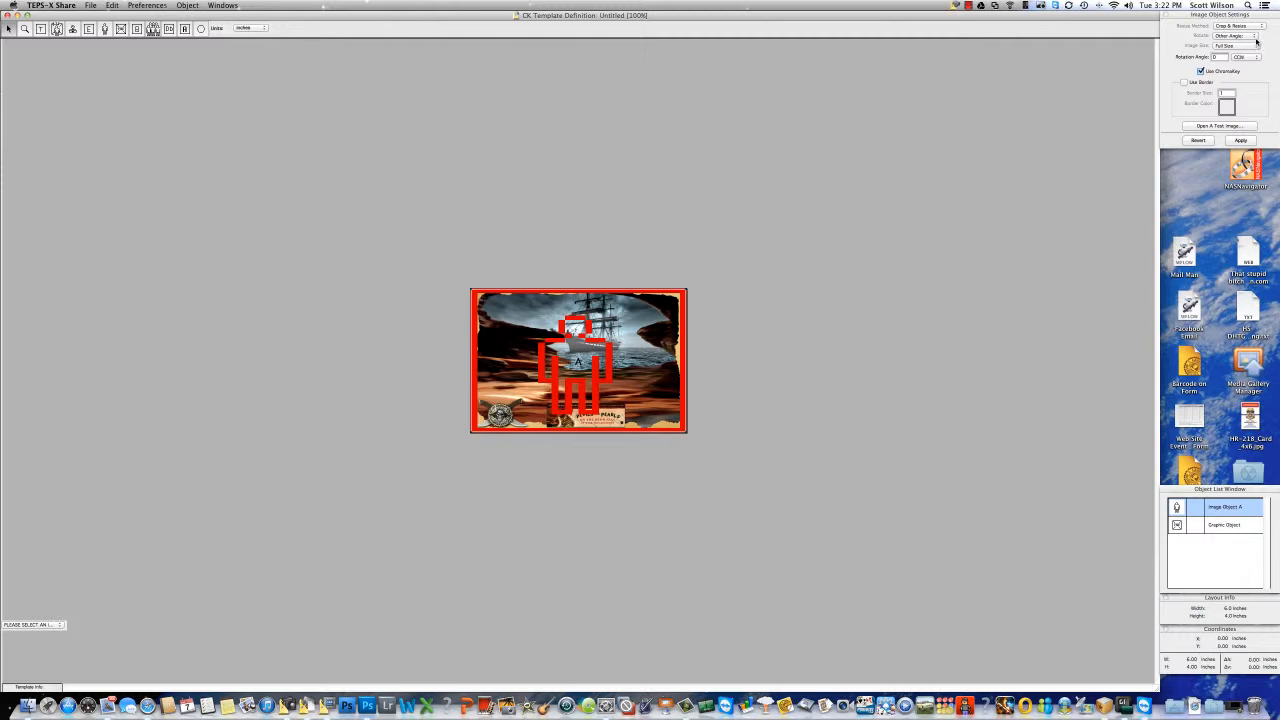
pyautogui.click(1256, 38)
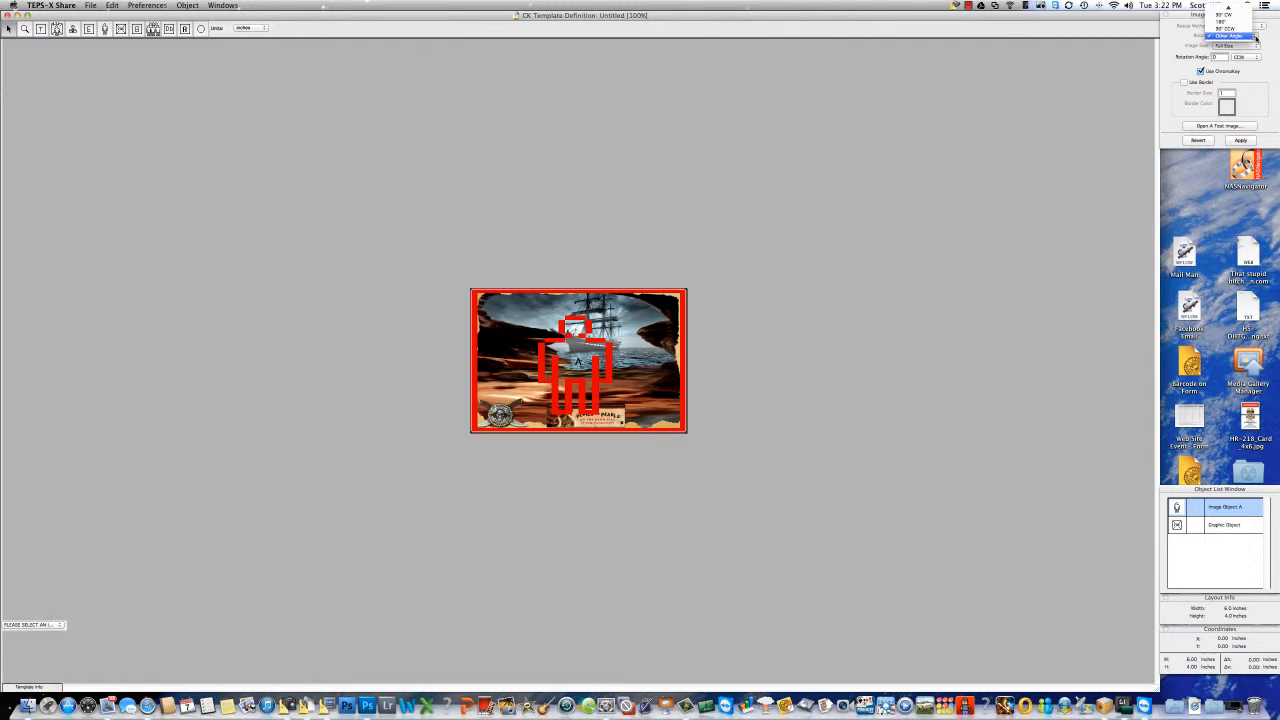
pyautogui.click(1236, 10)
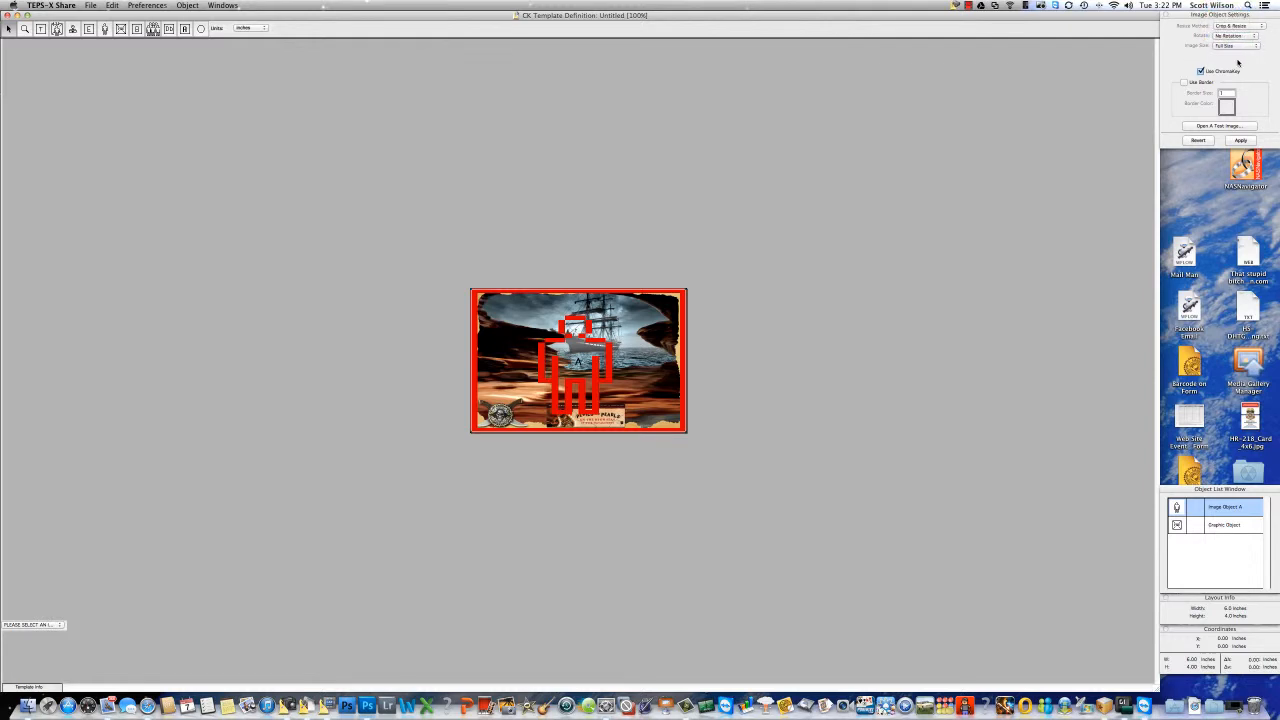
pyautogui.click(1242, 140)
# Add a graphic object above the image object using Pirate-Front.psd from the Pirate Demo folder, covering the full layout
pyautogui.moveTo(121, 29); pyautogui.dragTo(549, 345)
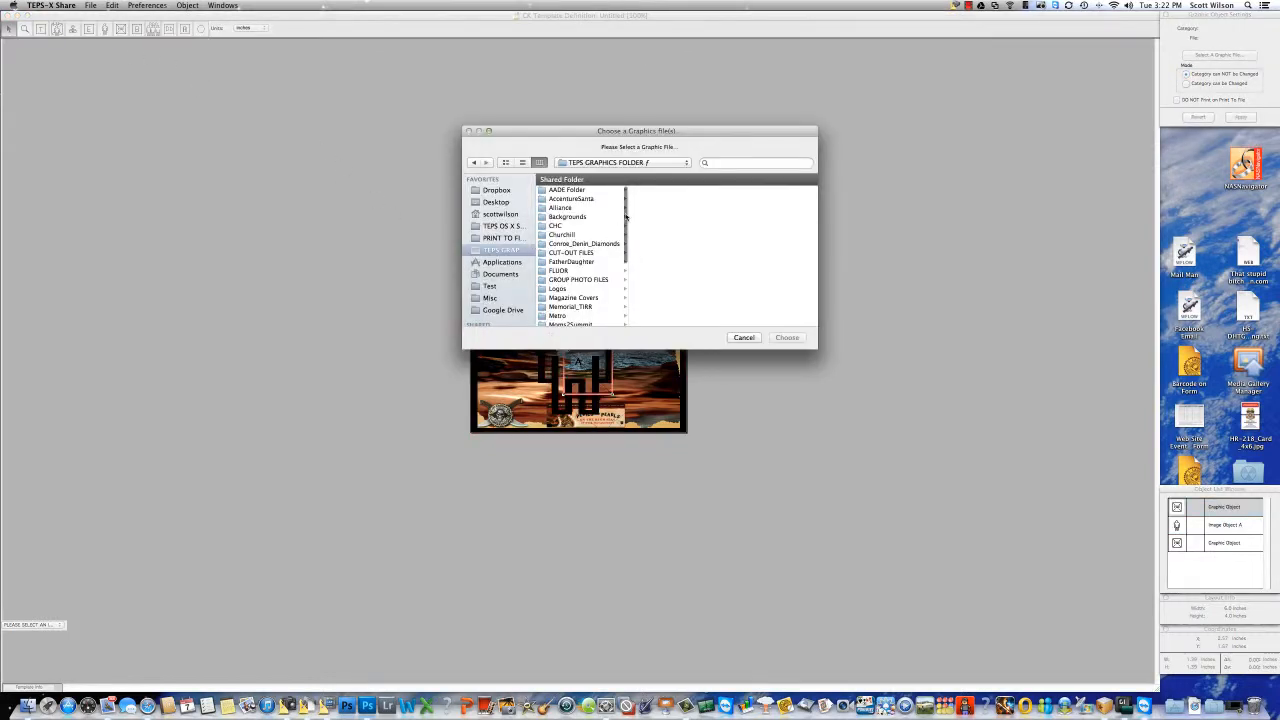
pyautogui.moveTo(627, 215); pyautogui.dragTo(624, 268)
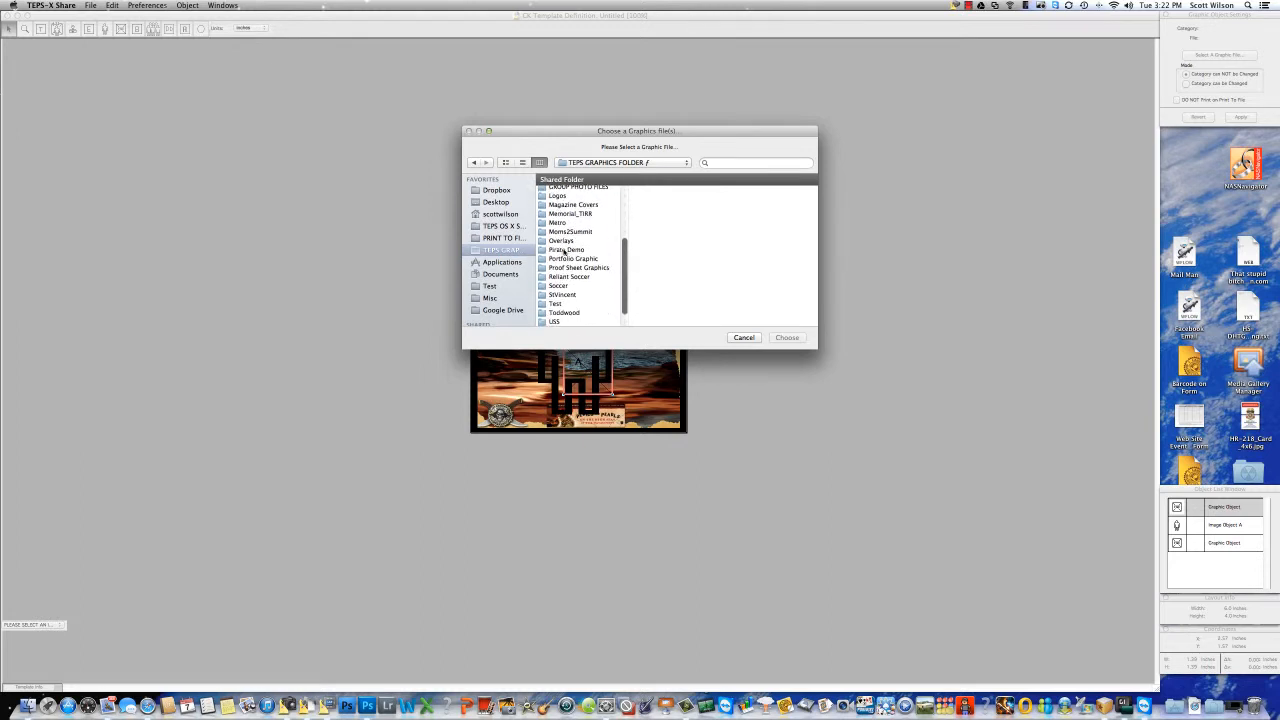
pyautogui.click(563, 251)
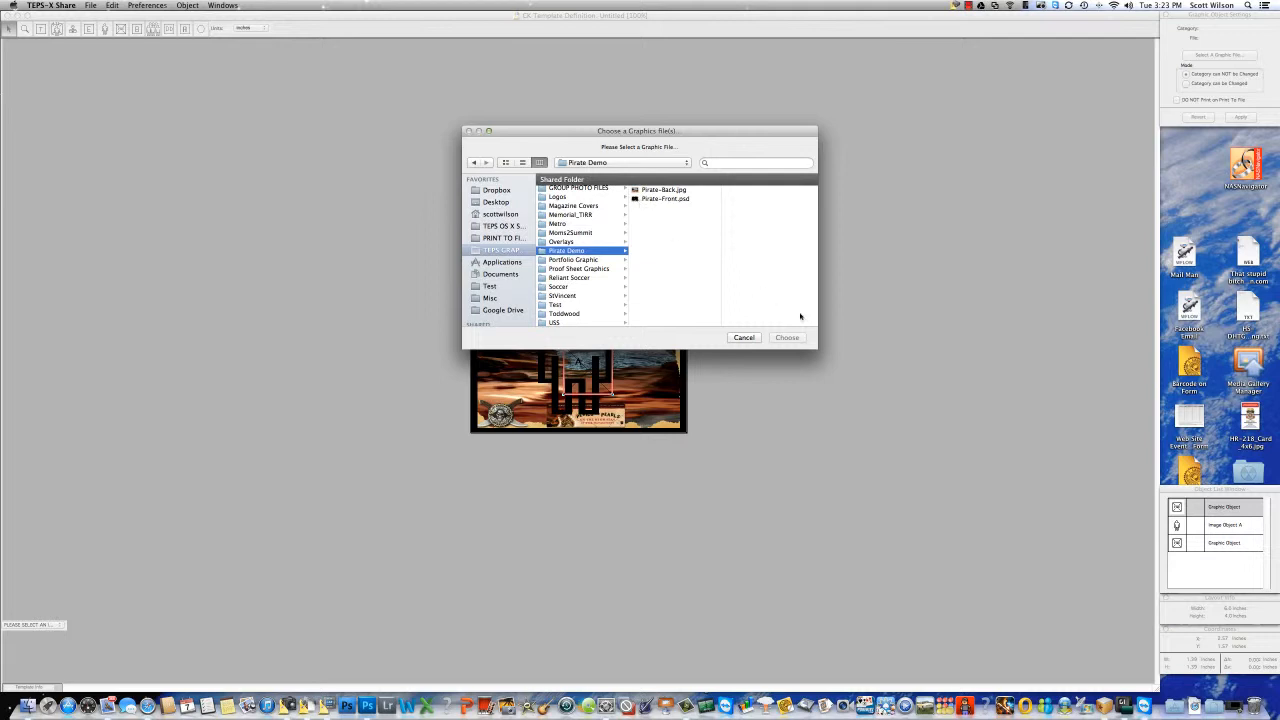
pyautogui.moveTo(816, 355); pyautogui.dragTo(872, 386)
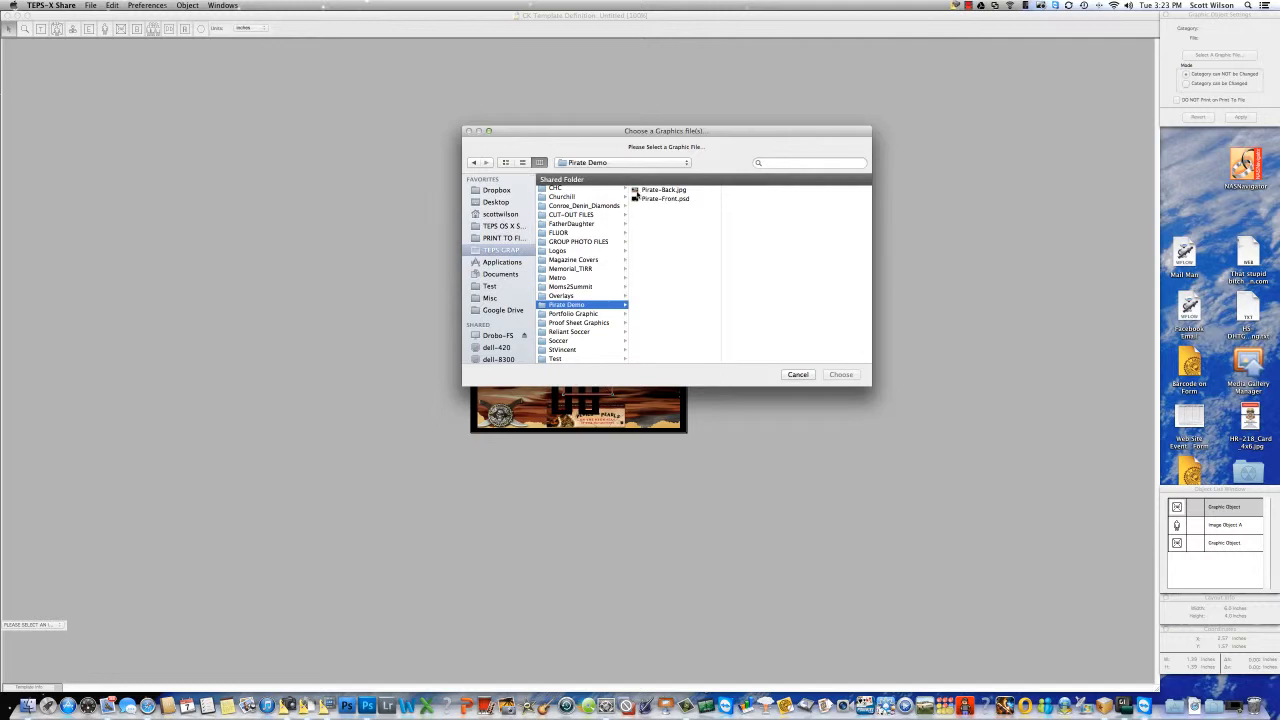
pyautogui.click(665, 203)
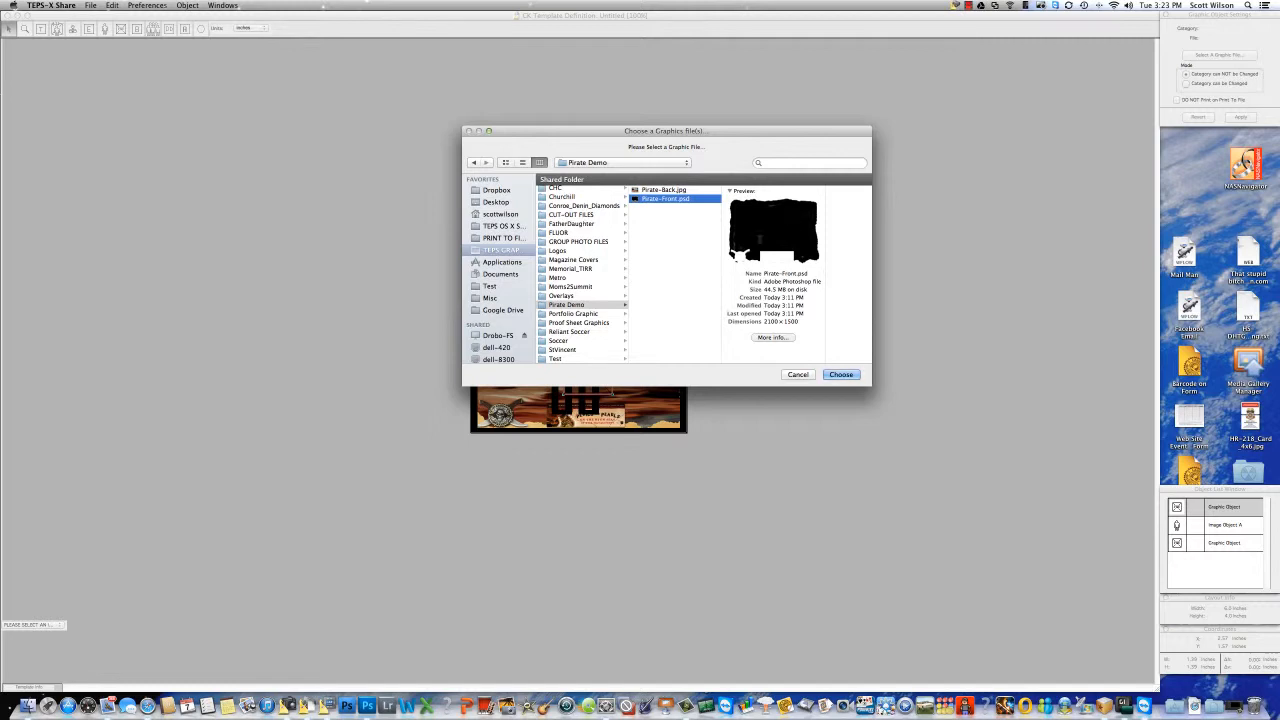
pyautogui.click(842, 375)
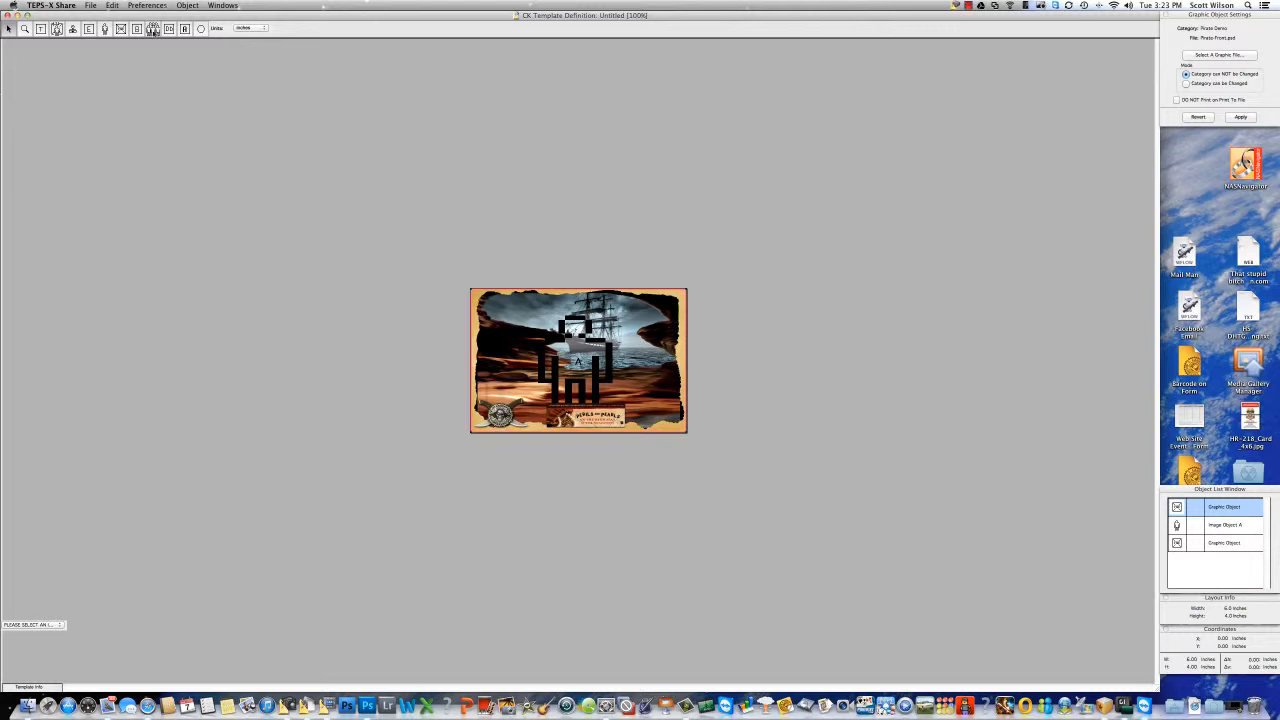
# Save the CK template as Pirate_Landscape in a new category named Pirate
pyautogui.click(91, 6)
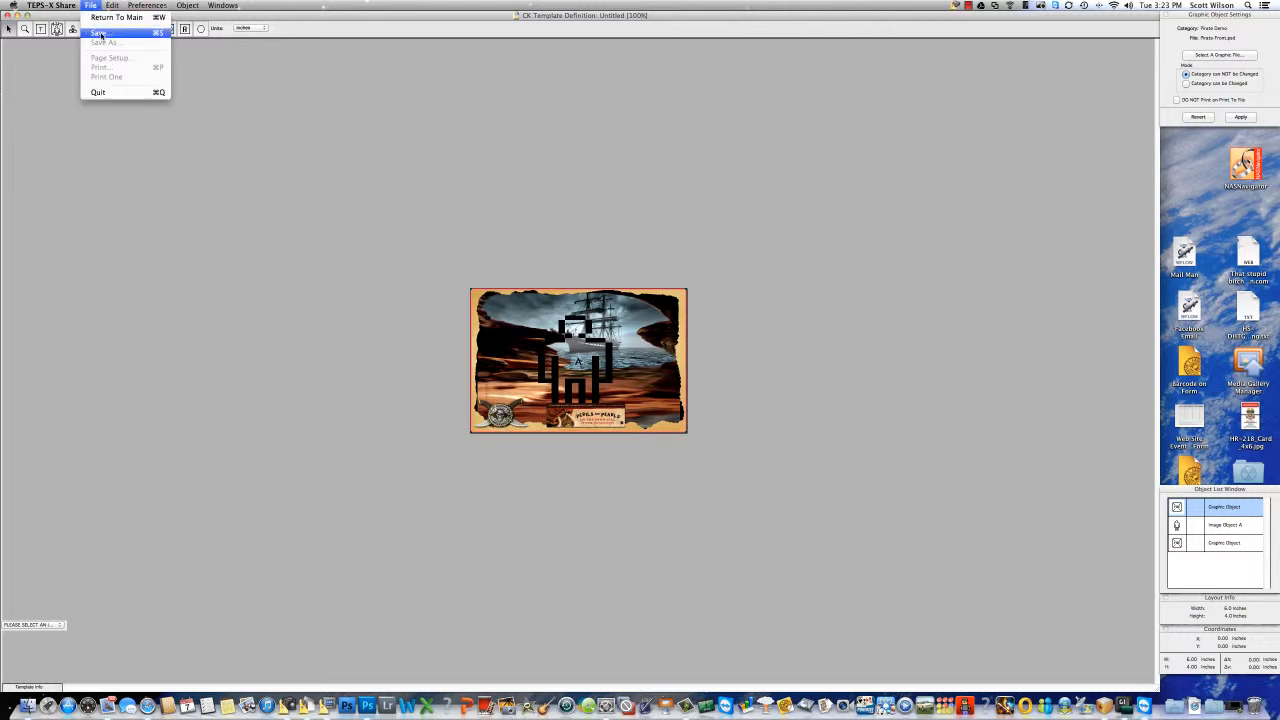
pyautogui.click(100, 33)
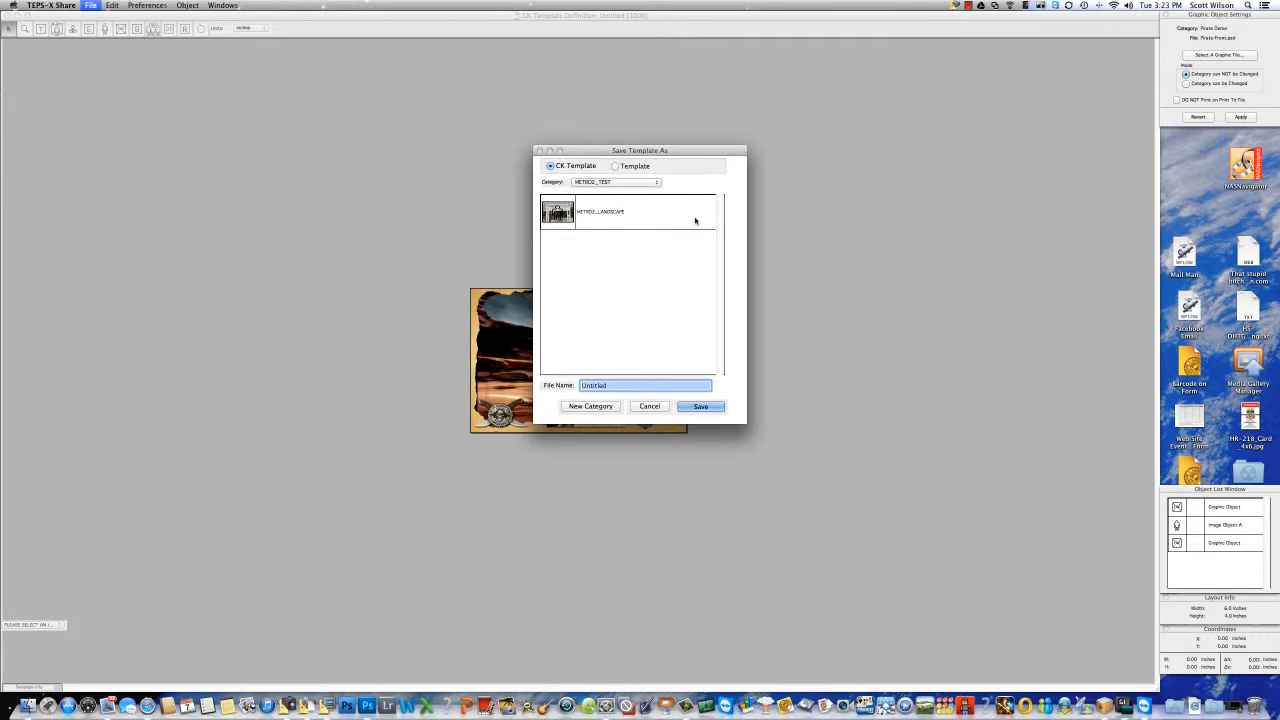
pyautogui.click(591, 406)
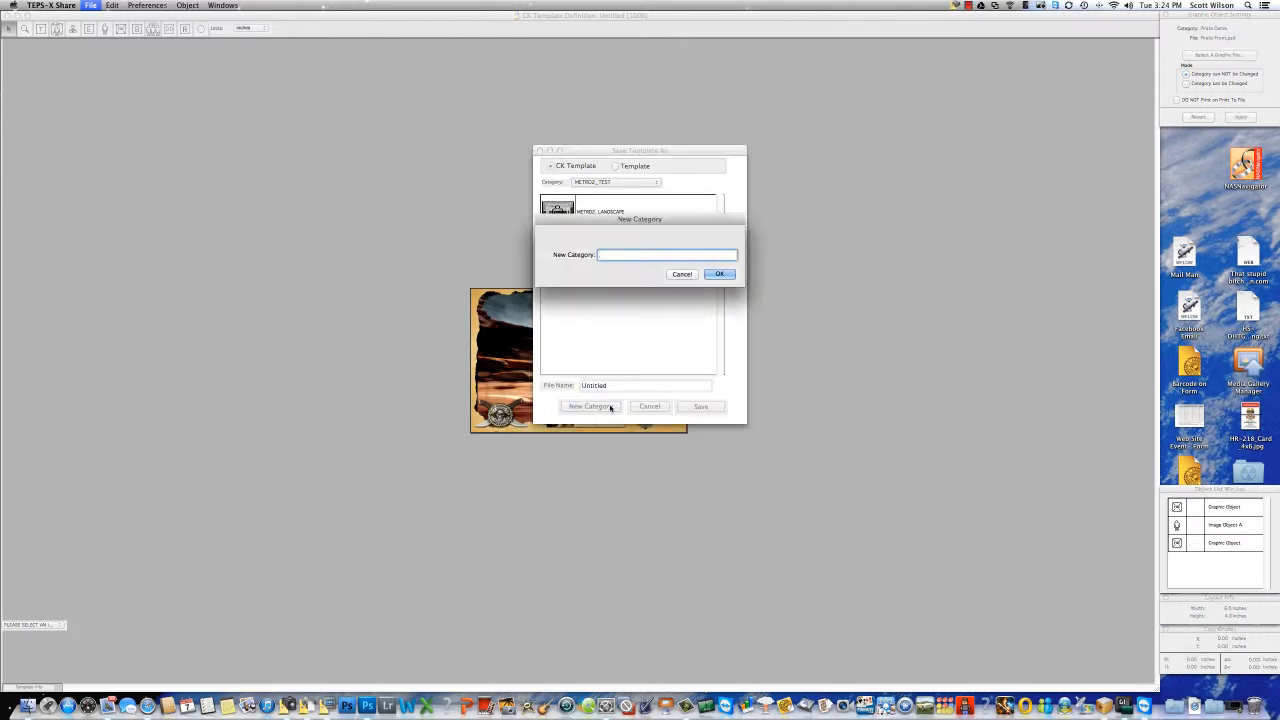
pyautogui.write('Pirate')
pyautogui.click(721, 275)
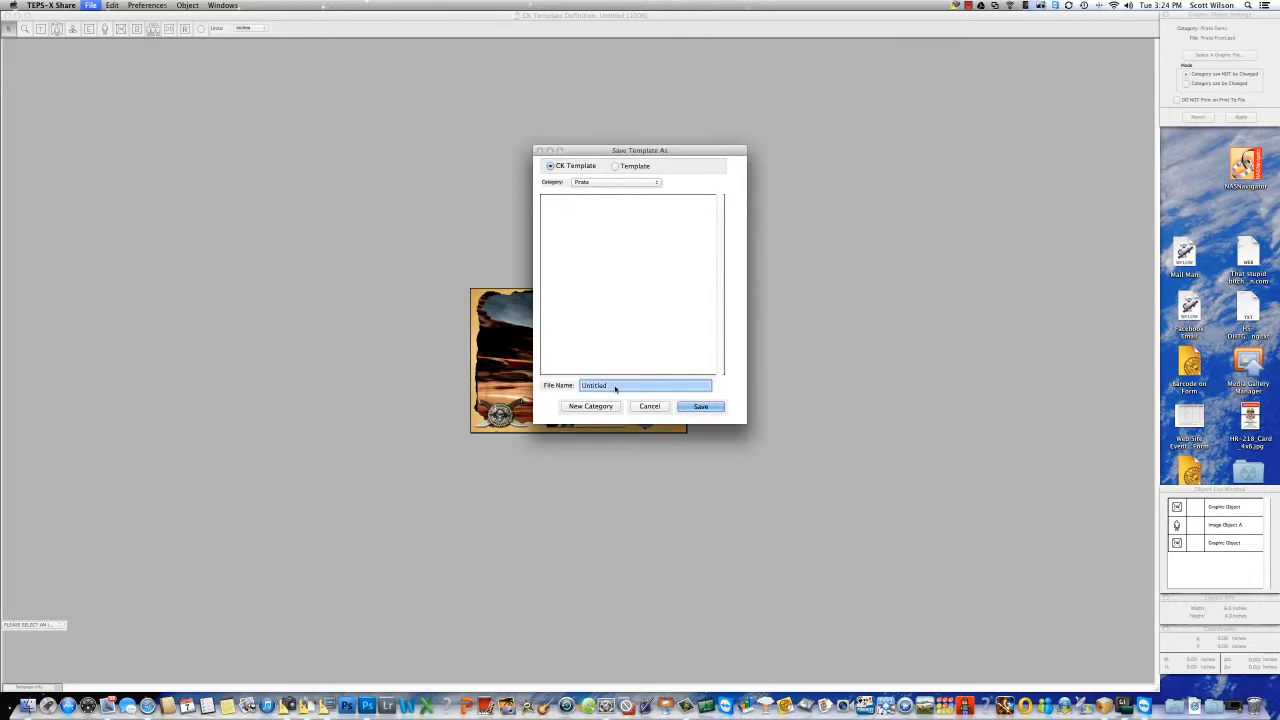
pyautogui.write('Pirate')
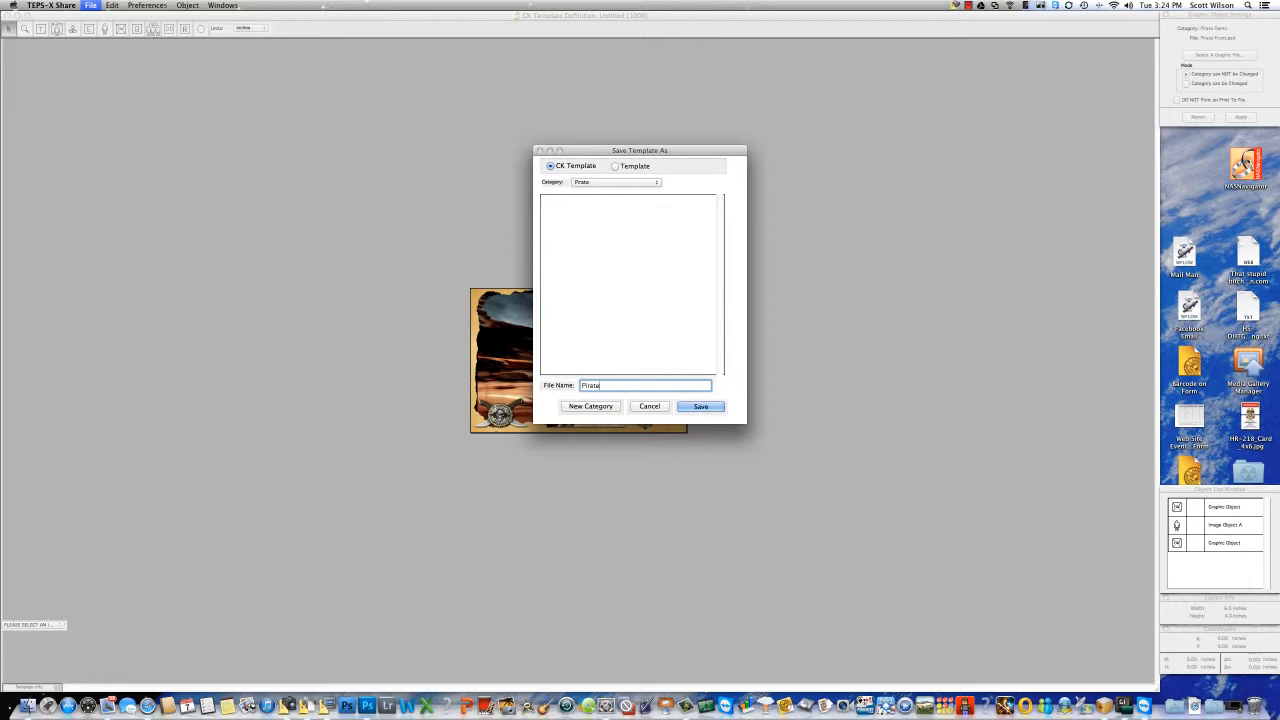
pyautogui.write('_Landscape')
pyautogui.click(698, 406)
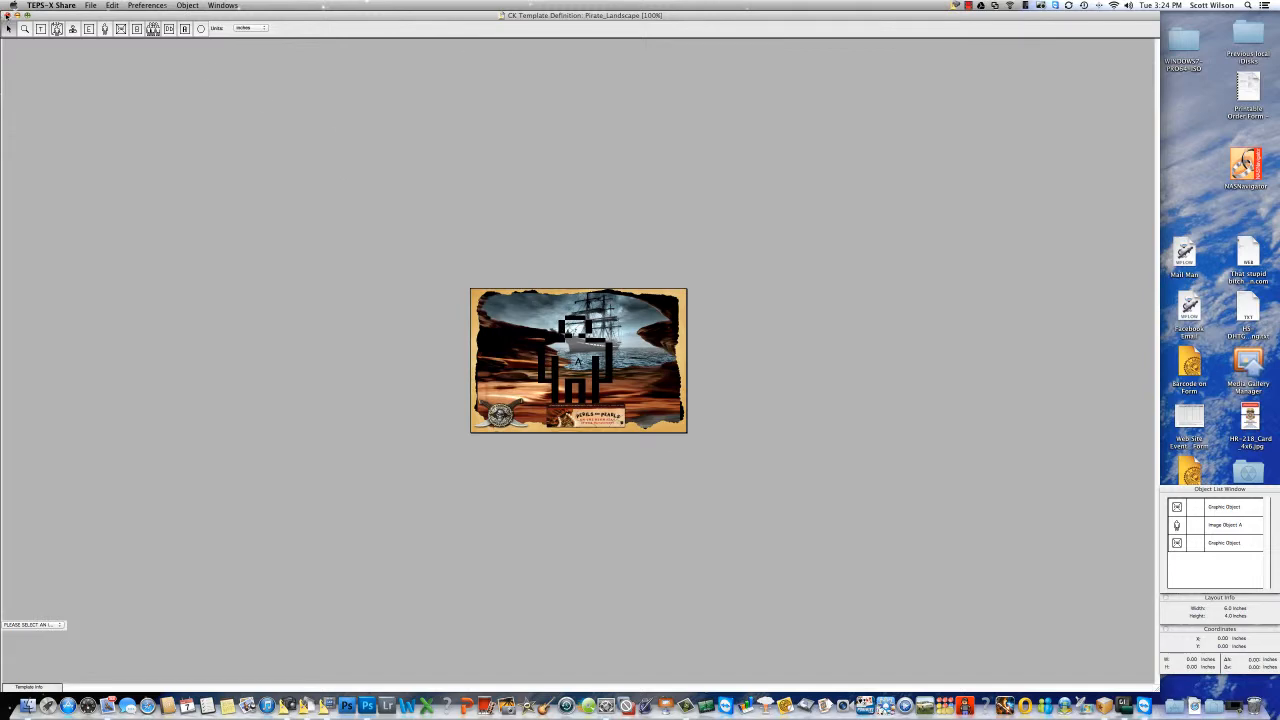
# Close the template definition, return to the main menu, and open the Demo Images folder from the main images folder for preview
pyautogui.click(8, 15)
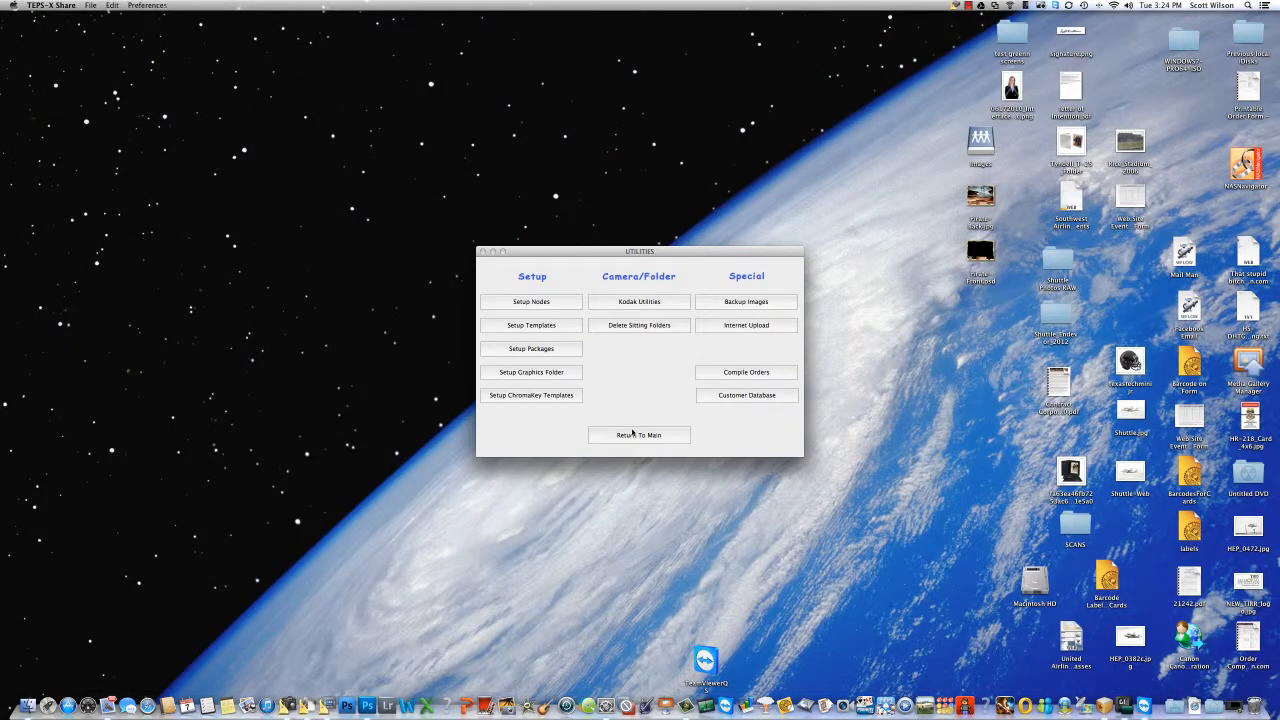
pyautogui.click(632, 433)
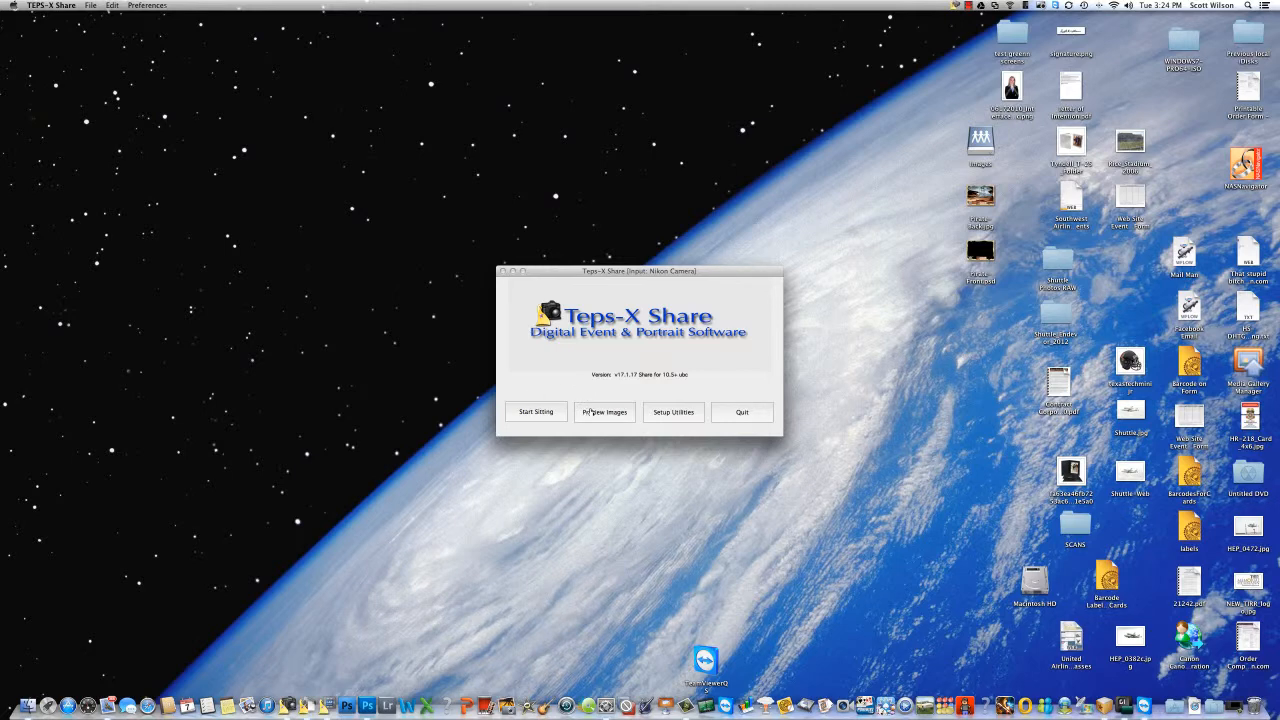
pyautogui.click(592, 412)
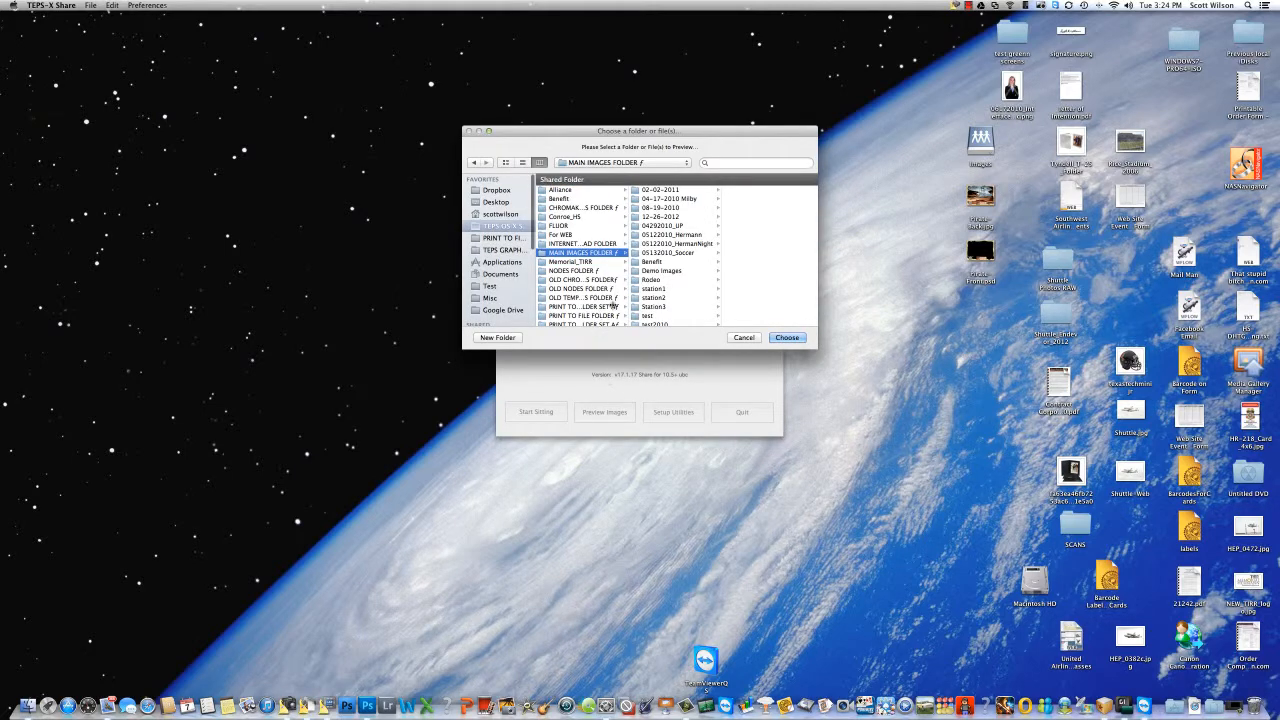
pyautogui.click(658, 273)
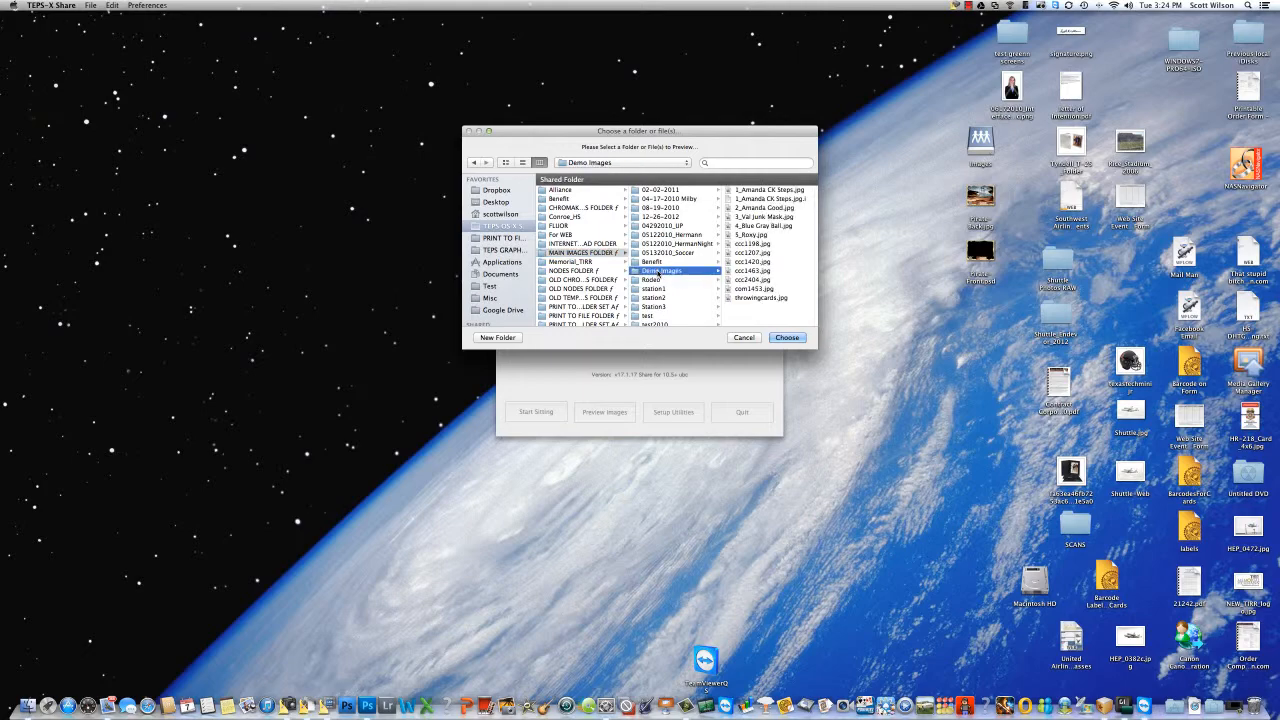
pyautogui.click(786, 337)
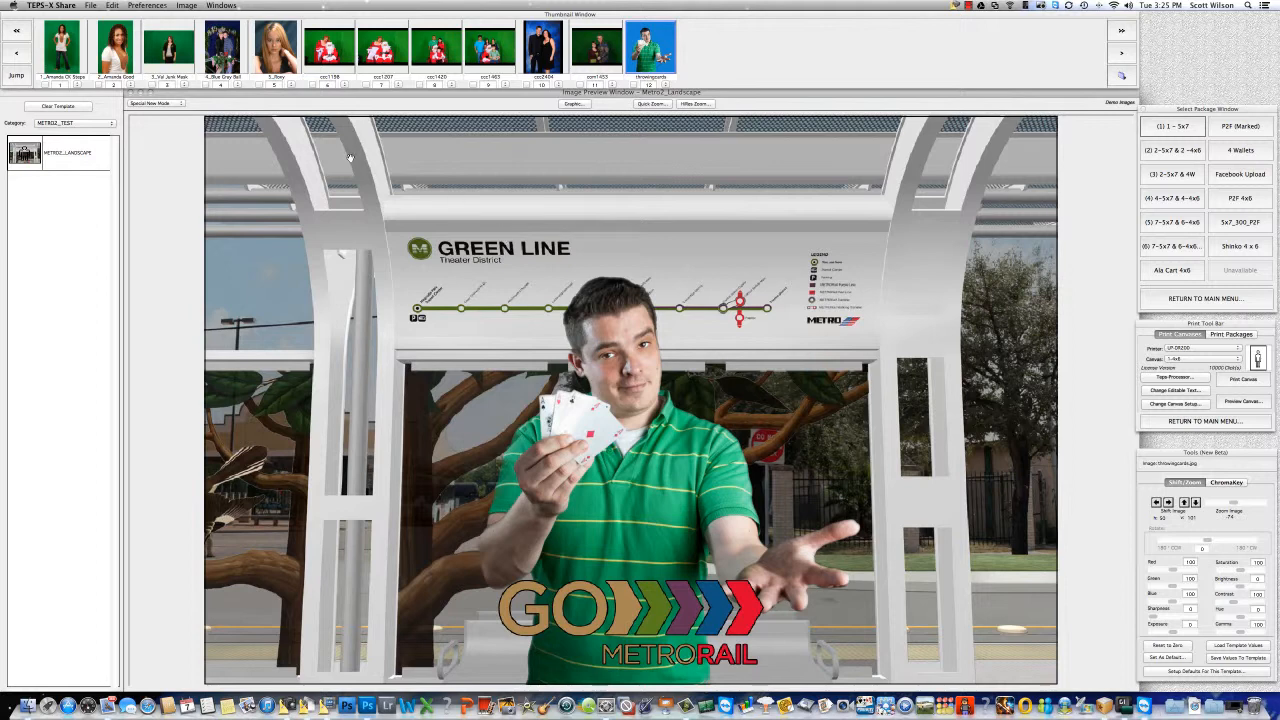
# Apply the PIRATE_LANDSCAPE template from the PIRATE category to the previewed card-throwing image
pyautogui.click(113, 124)
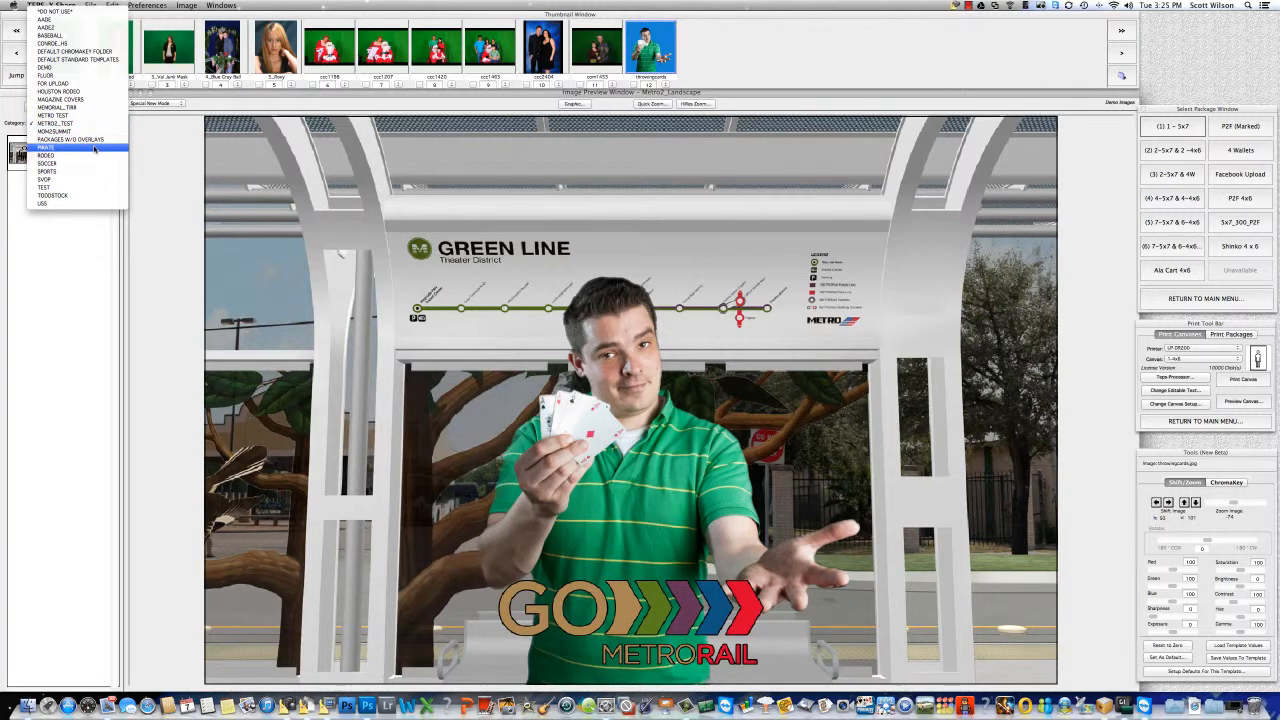
pyautogui.click(95, 148)
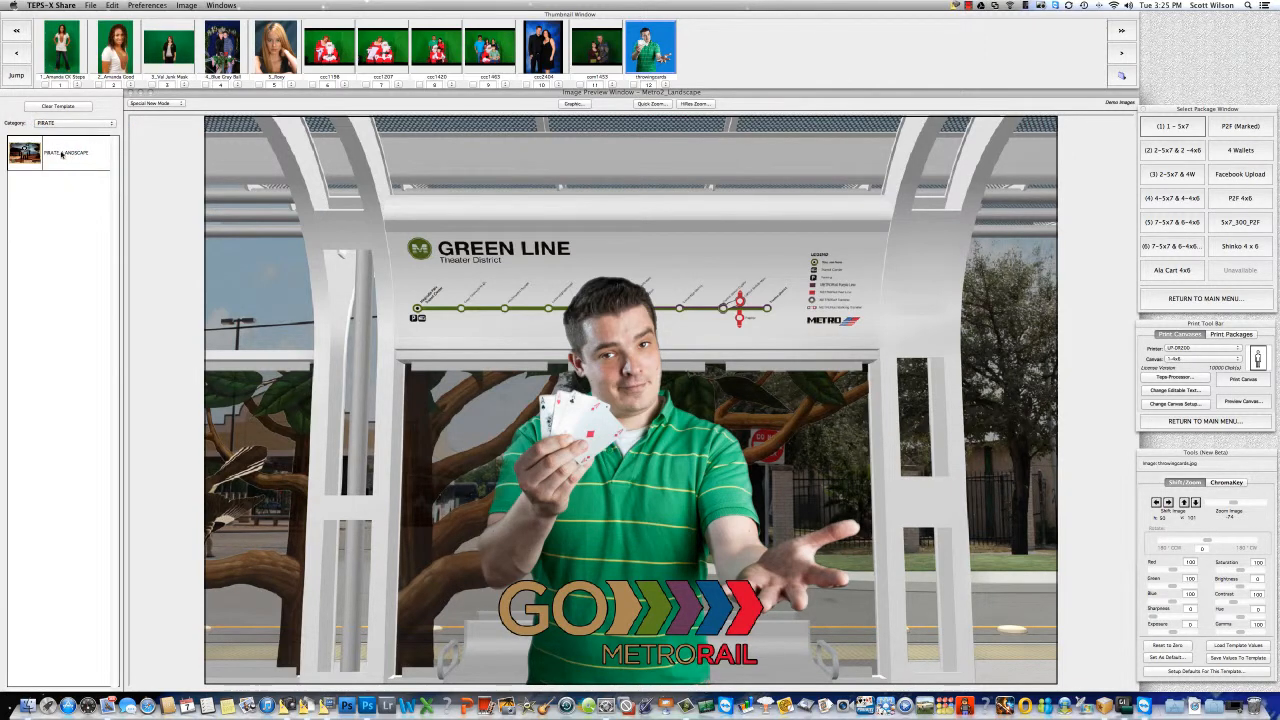
pyautogui.click(25, 150)
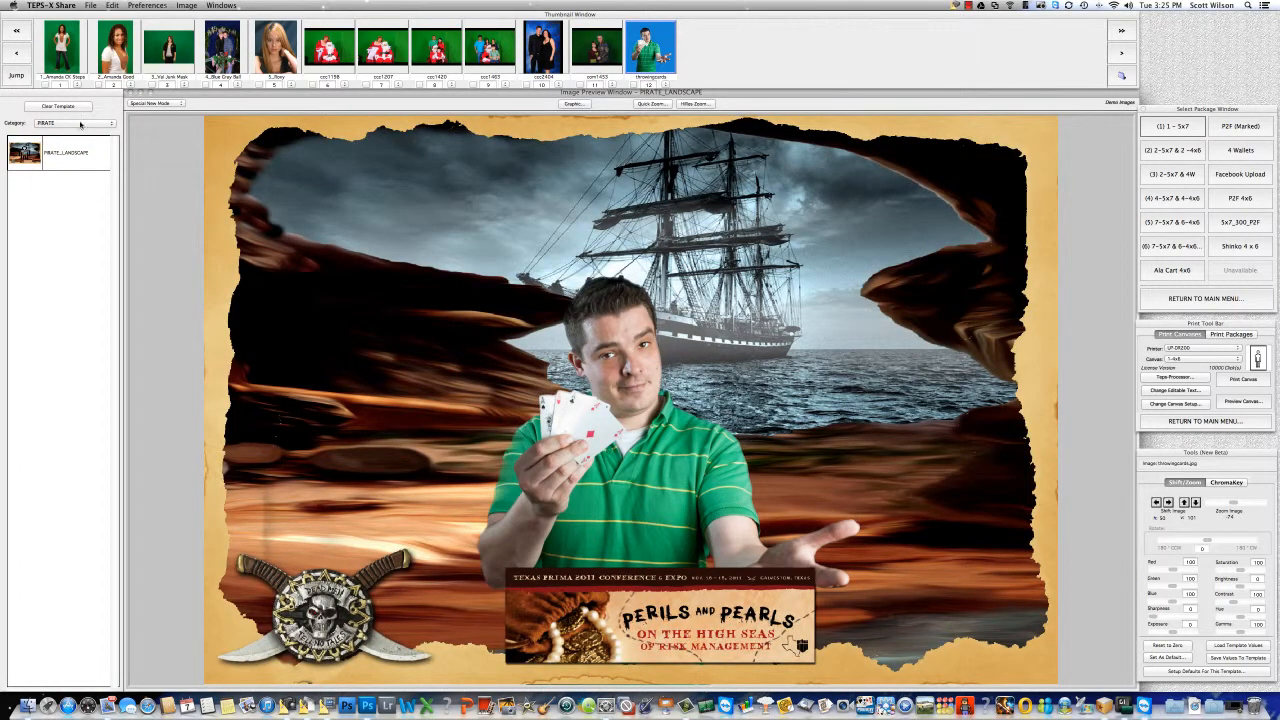
# Switch the previewed image to the METRO_LANDSCAPE template from the METRO TEST category
pyautogui.click(114, 127)
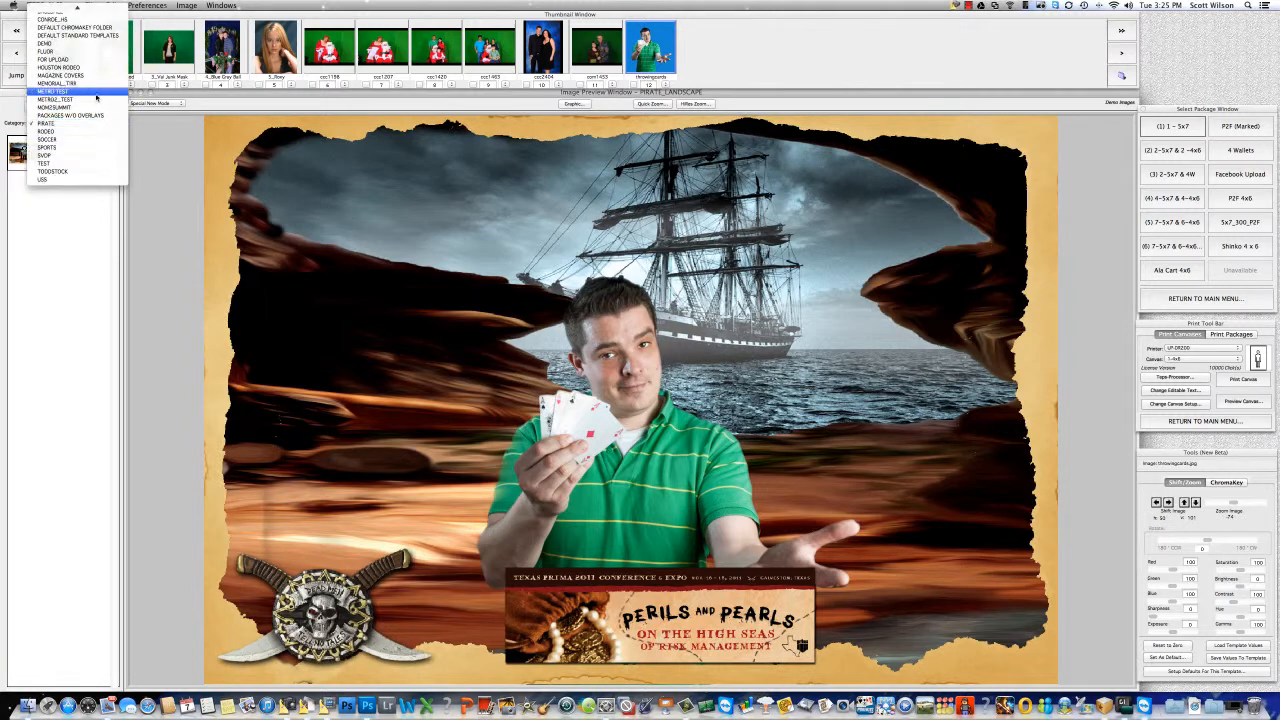
pyautogui.click(96, 92)
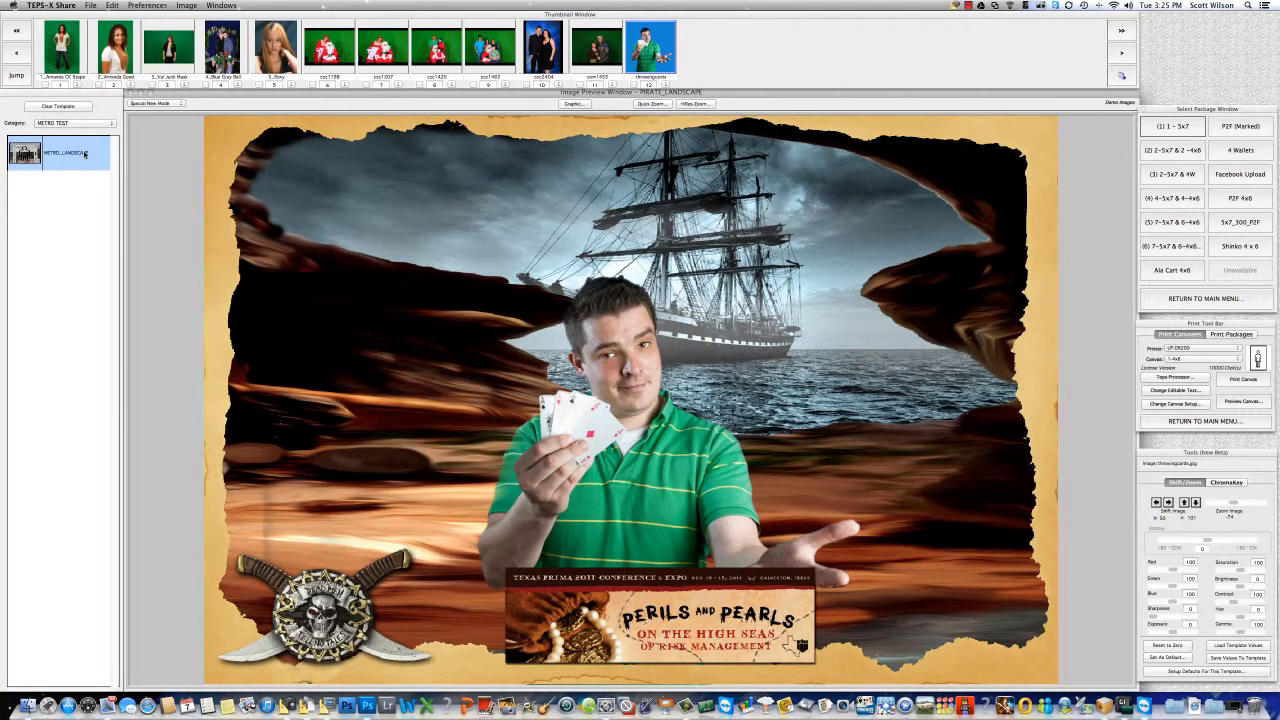
pyautogui.click(85, 153)
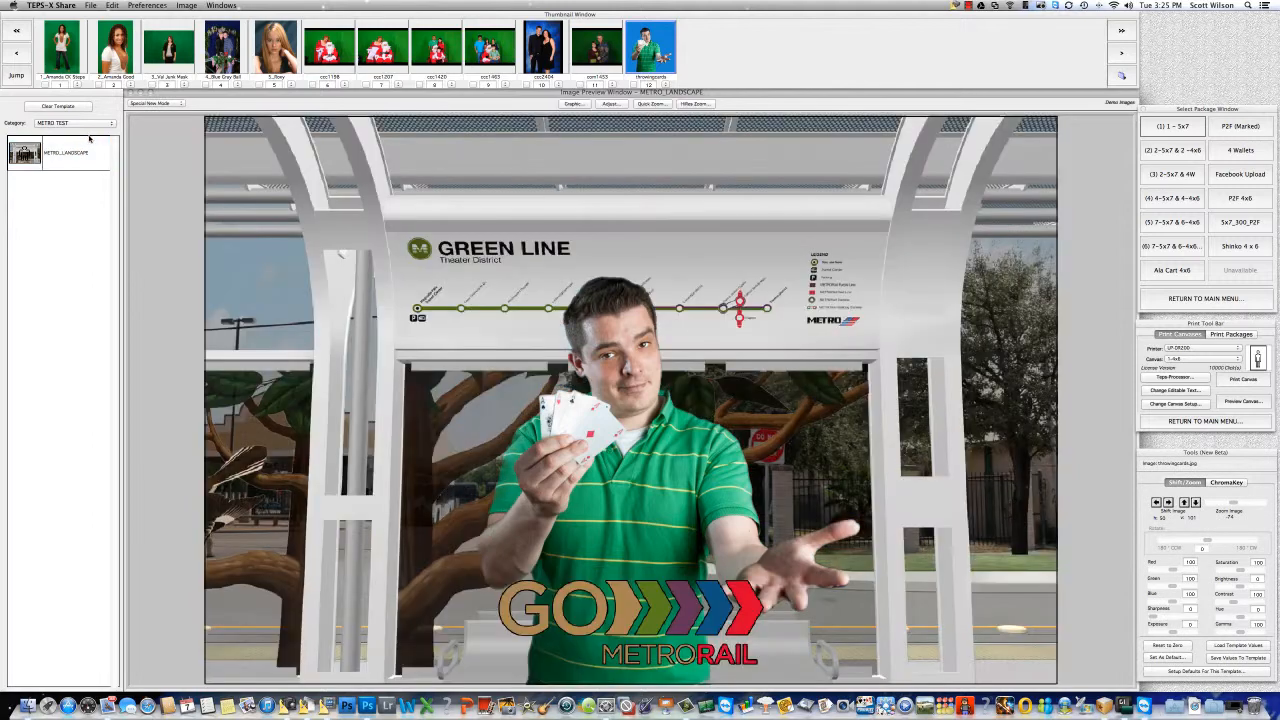
# In the ChromaKey preferences, set the default category to PIRATE and the default startup CK template to Pirate_Landscape
pyautogui.click(159, 8)
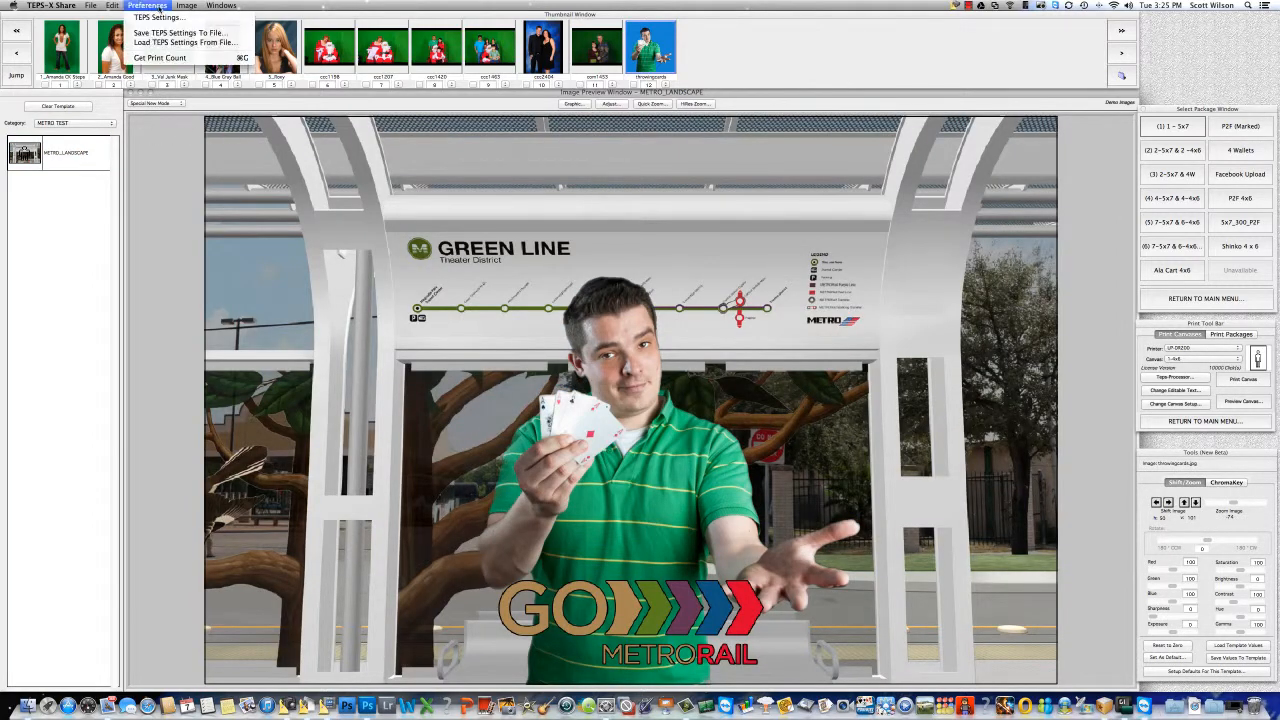
pyautogui.click(162, 18)
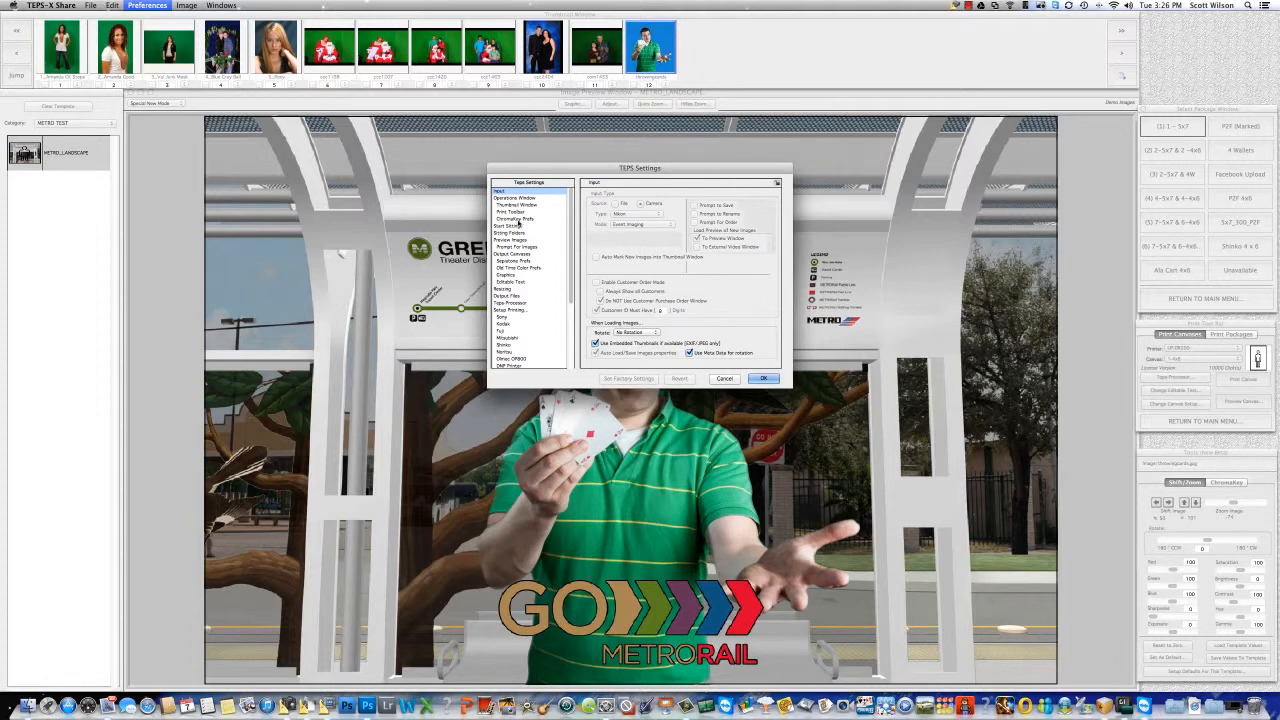
pyautogui.click(516, 219)
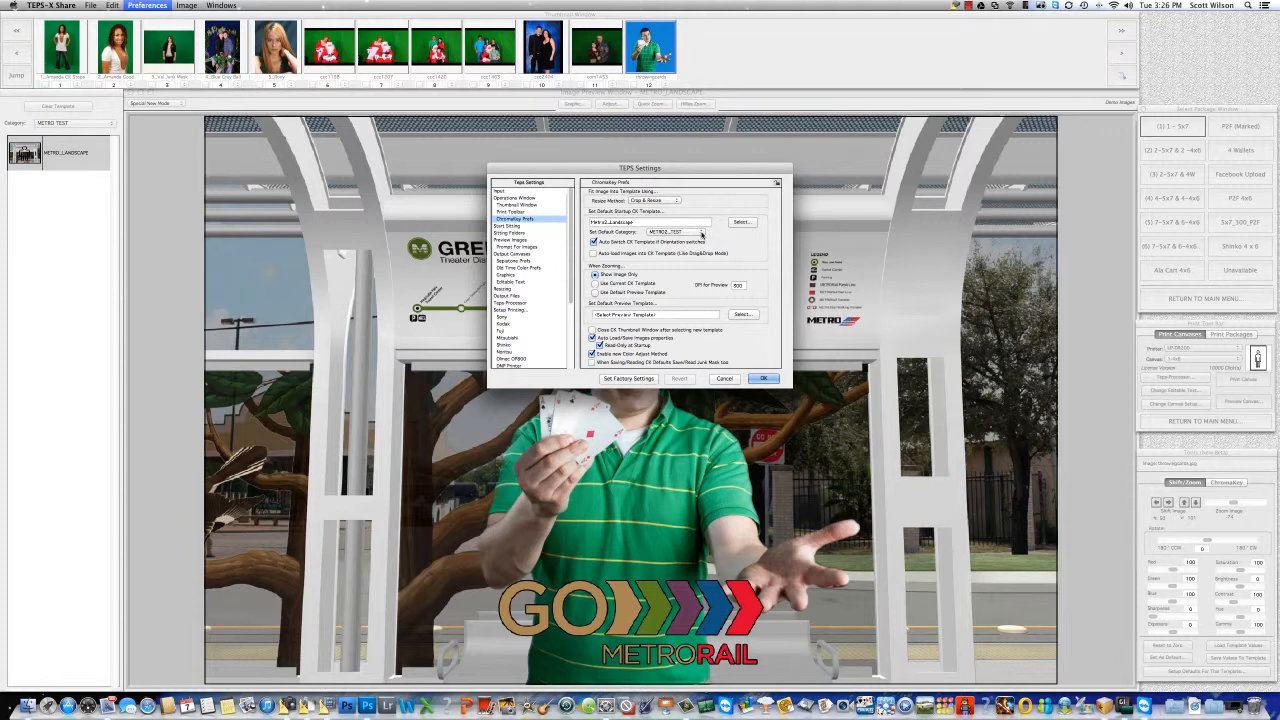
pyautogui.click(702, 233)
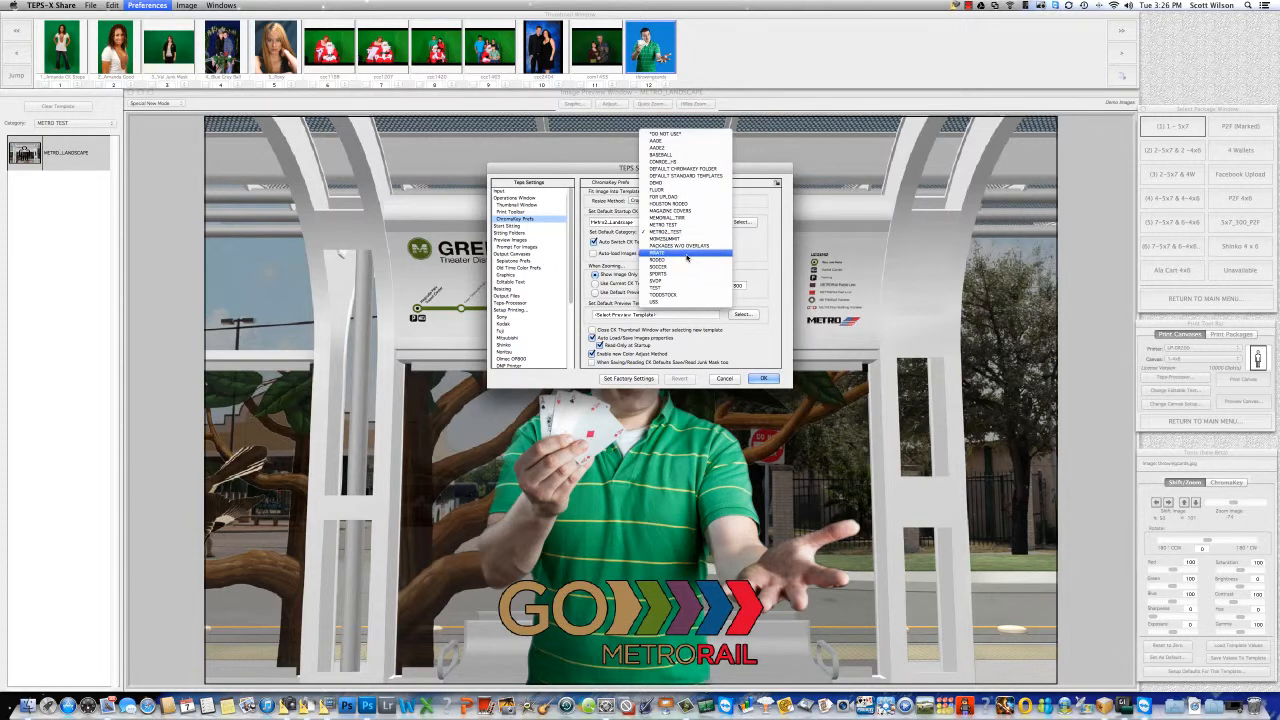
pyautogui.click(687, 258)
pyautogui.click(741, 222)
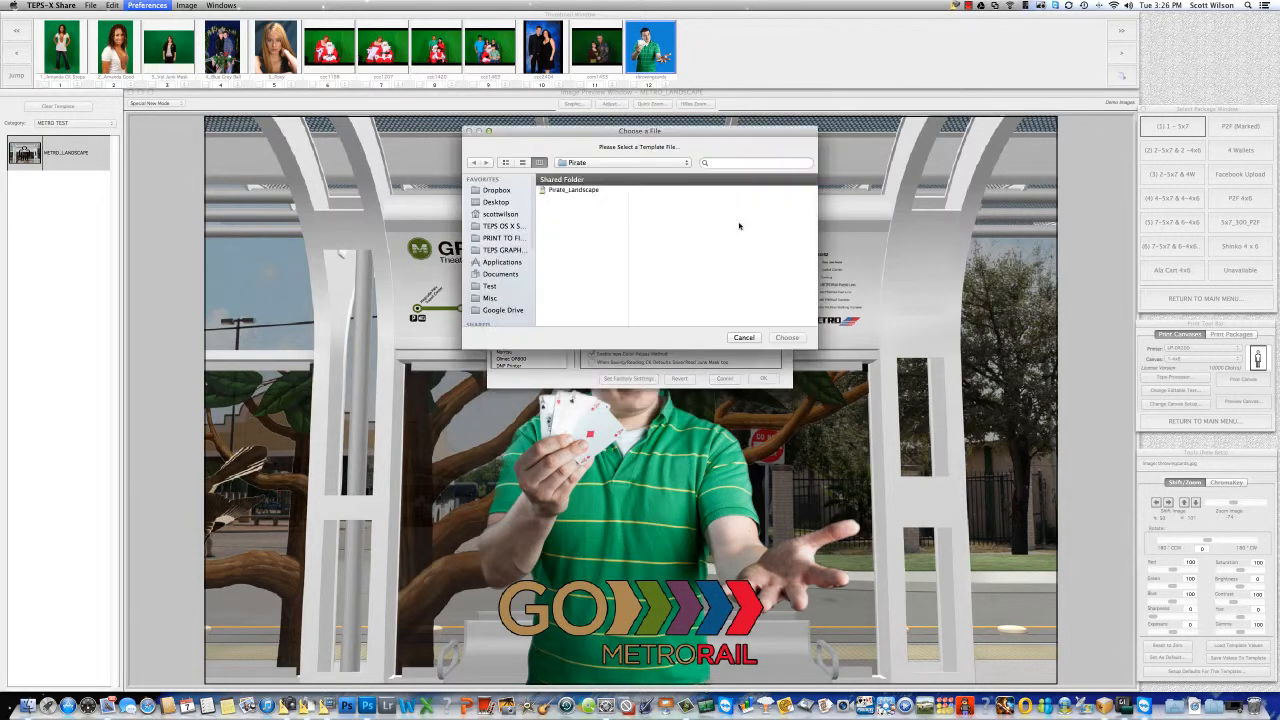
pyautogui.click(574, 190)
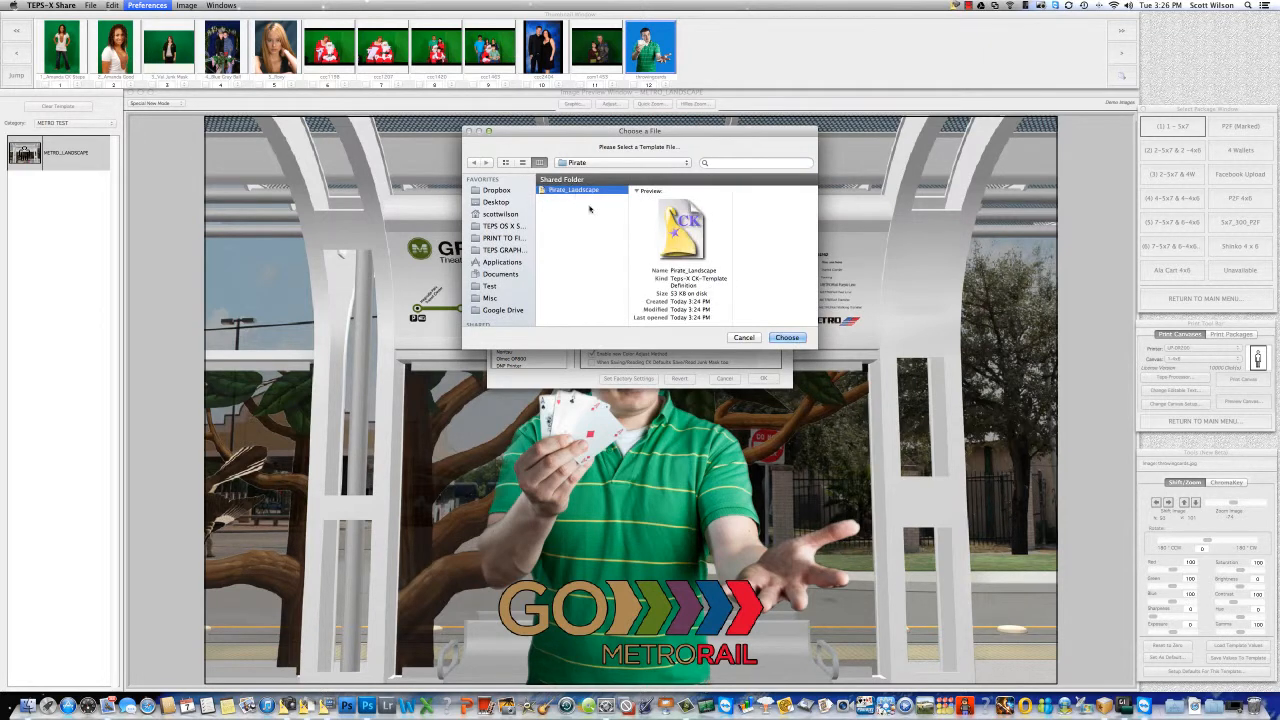
pyautogui.click(785, 337)
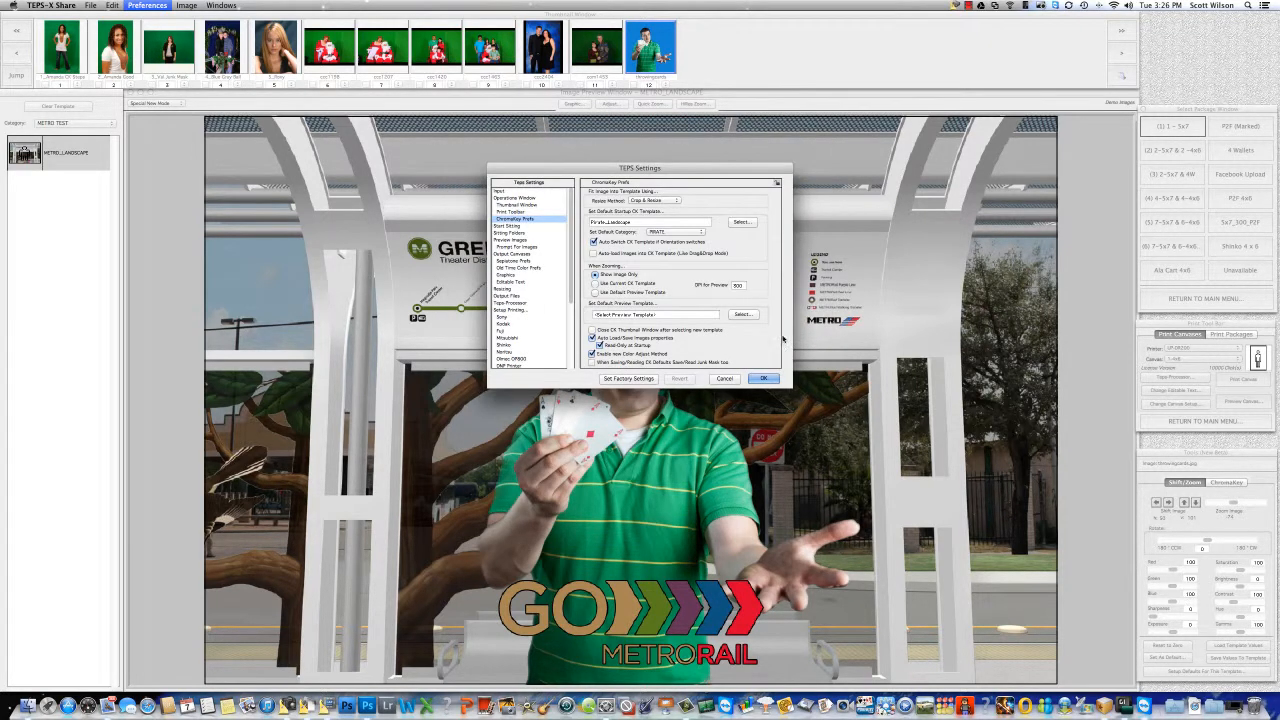
pyautogui.click(763, 378)
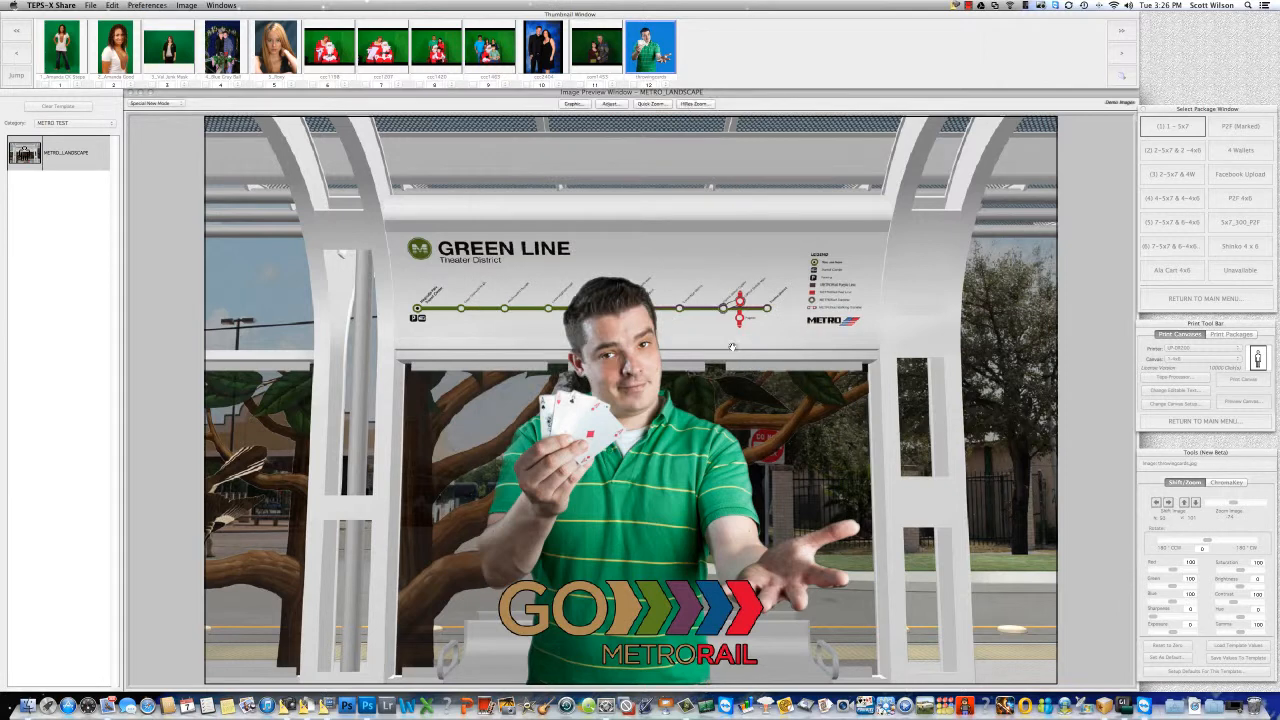
# Leave the image preview and return to the main menu
pyautogui.click(52, 5)
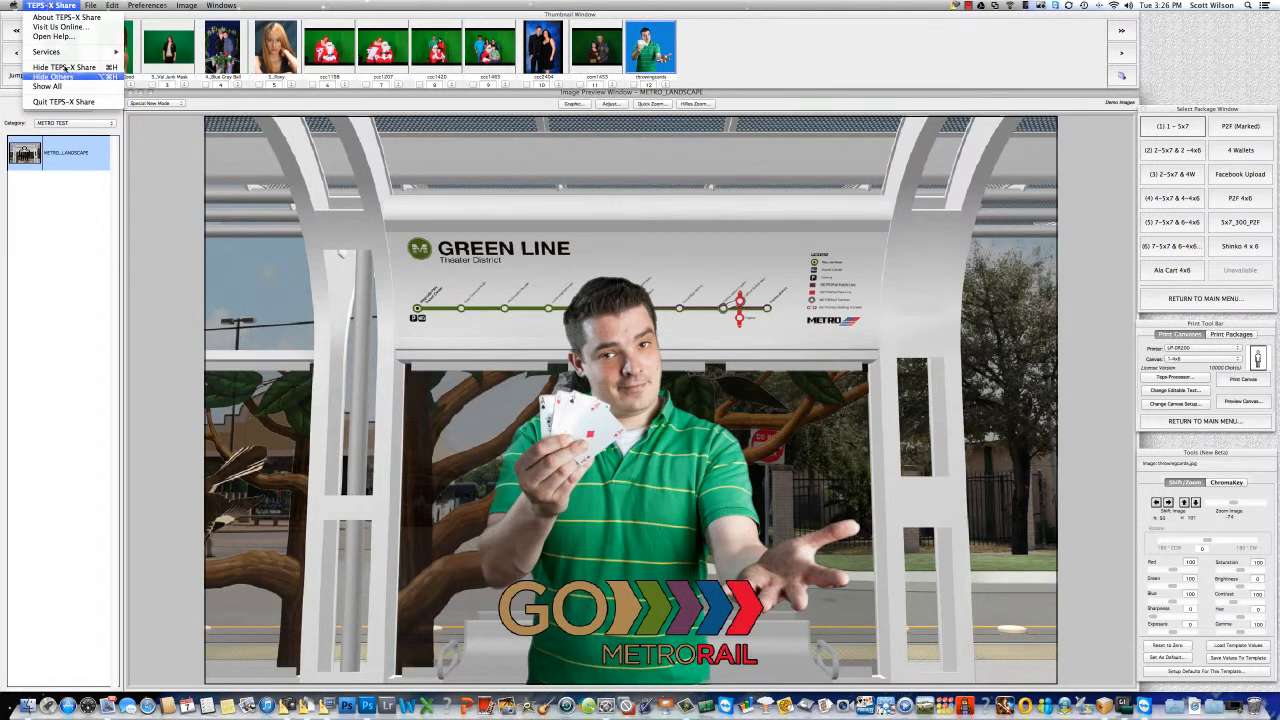
pyautogui.click(83, 103)
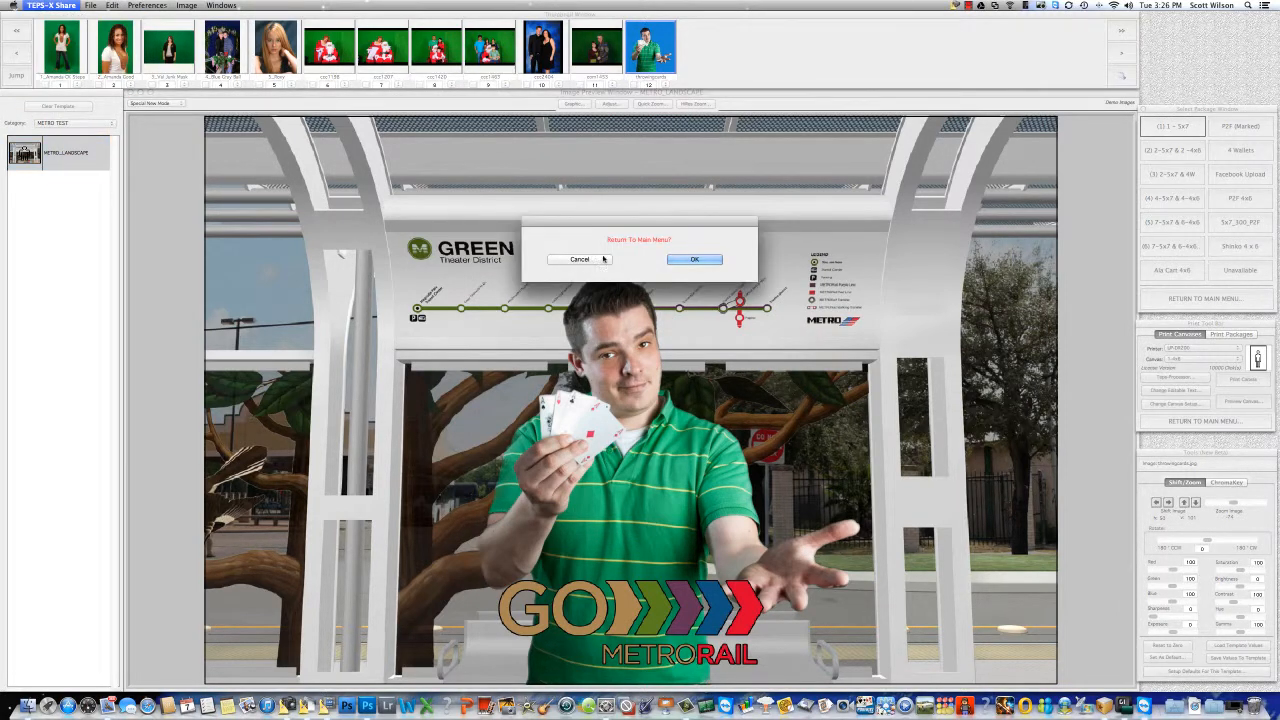
pyautogui.click(676, 260)
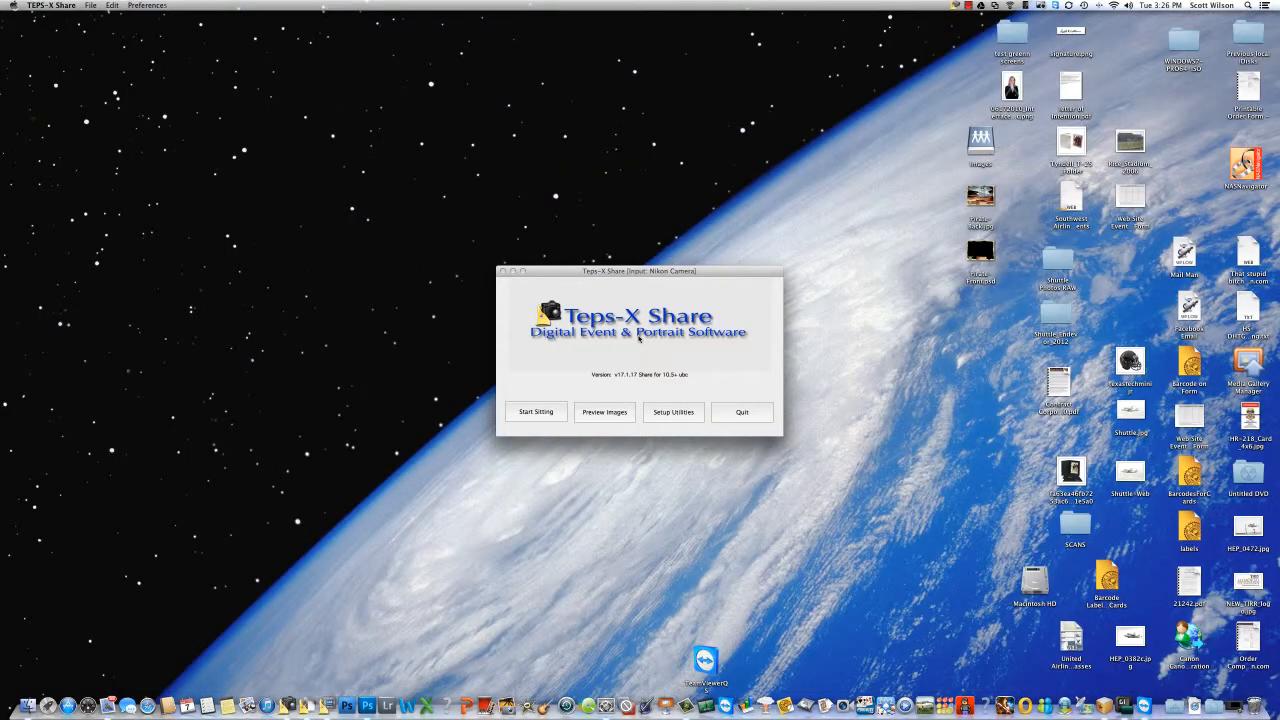
# Reopen the Demo Images folder for preview and display its first image in the default startup template
pyautogui.click(605, 412)
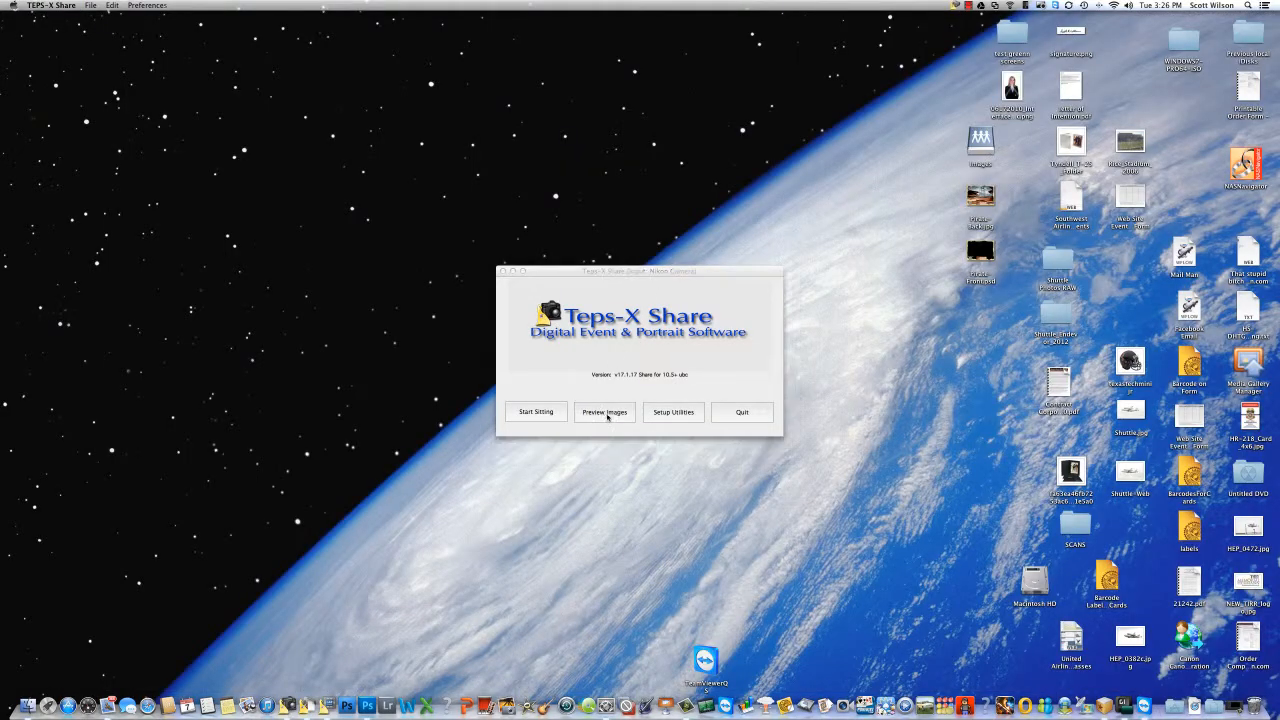
pyautogui.click(660, 270)
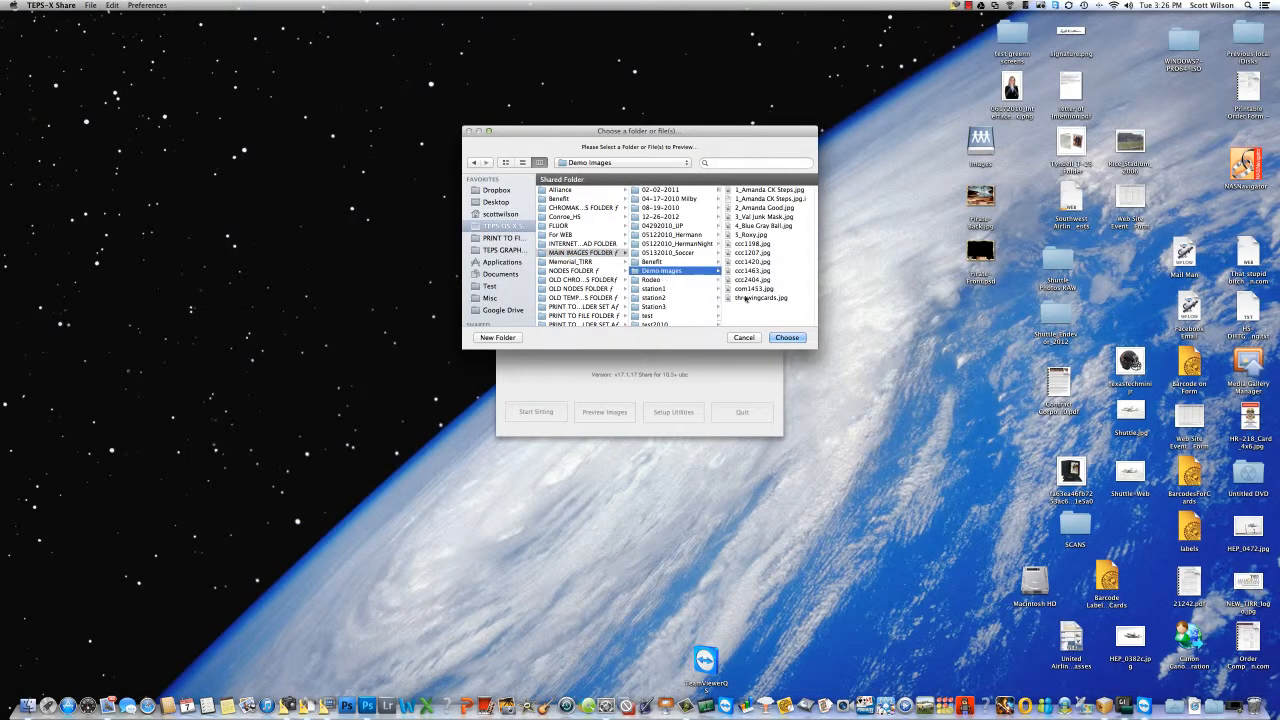
pyautogui.click(785, 338)
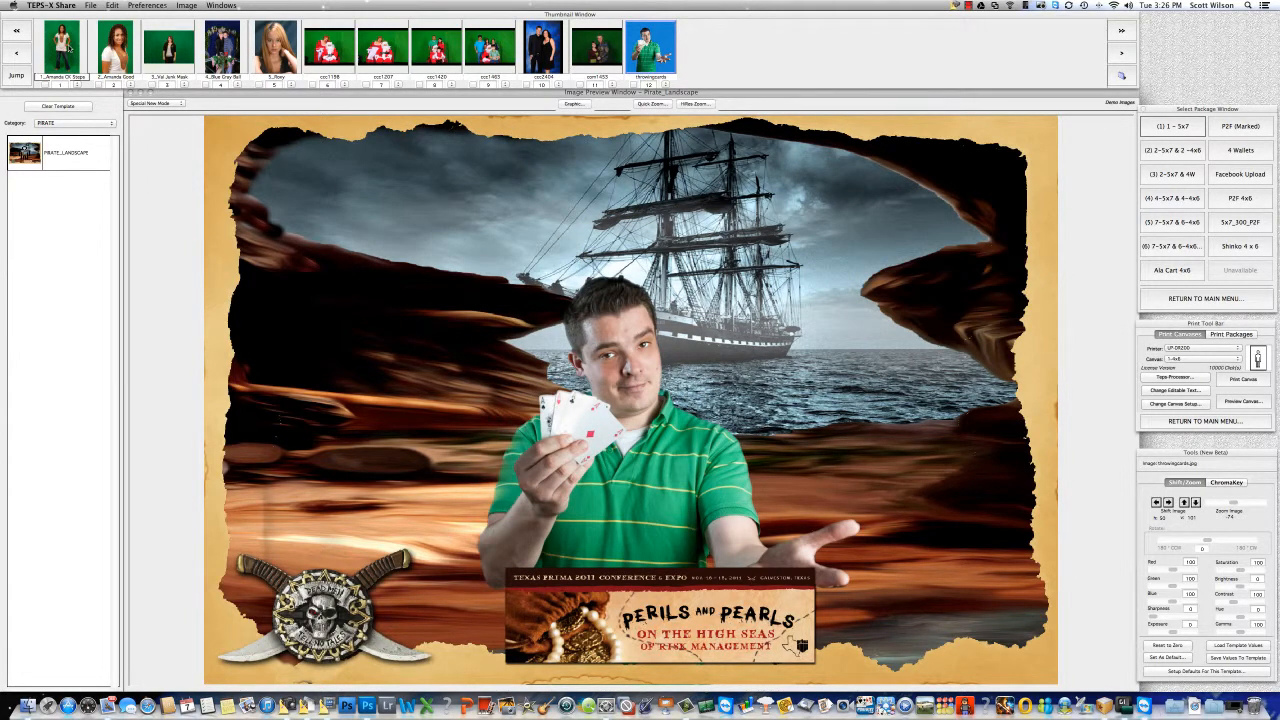
pyautogui.click(68, 48)
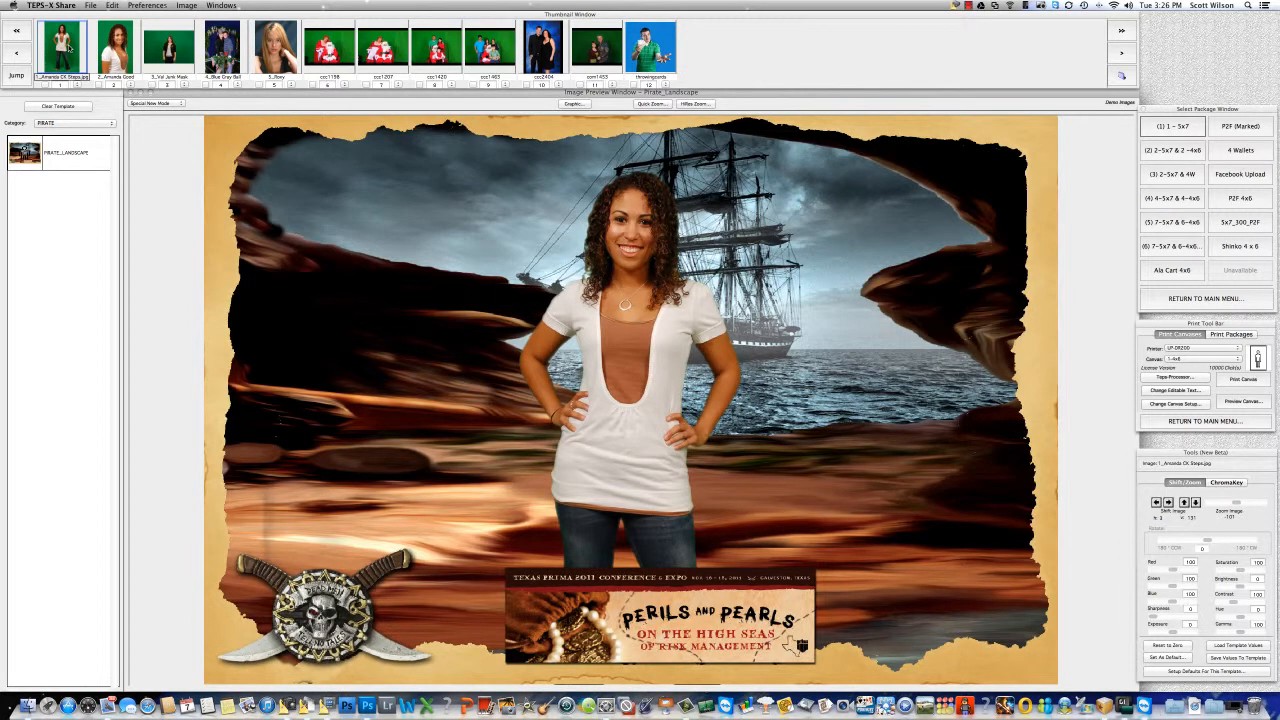